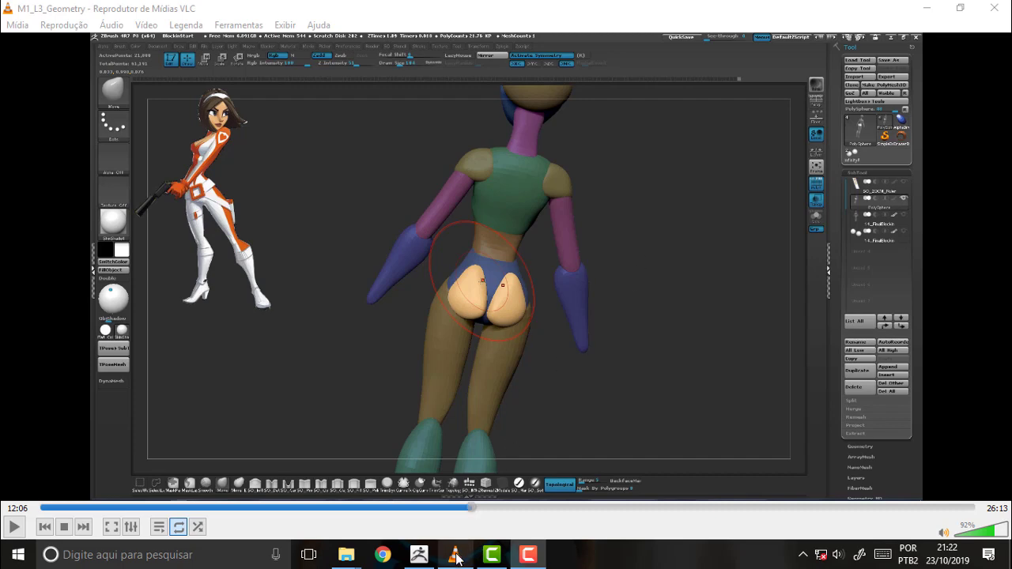
Step: Compare the mannequin with the VLC reference at See-through 100, reset it to 0, and turn to a back view
click(427, 558)
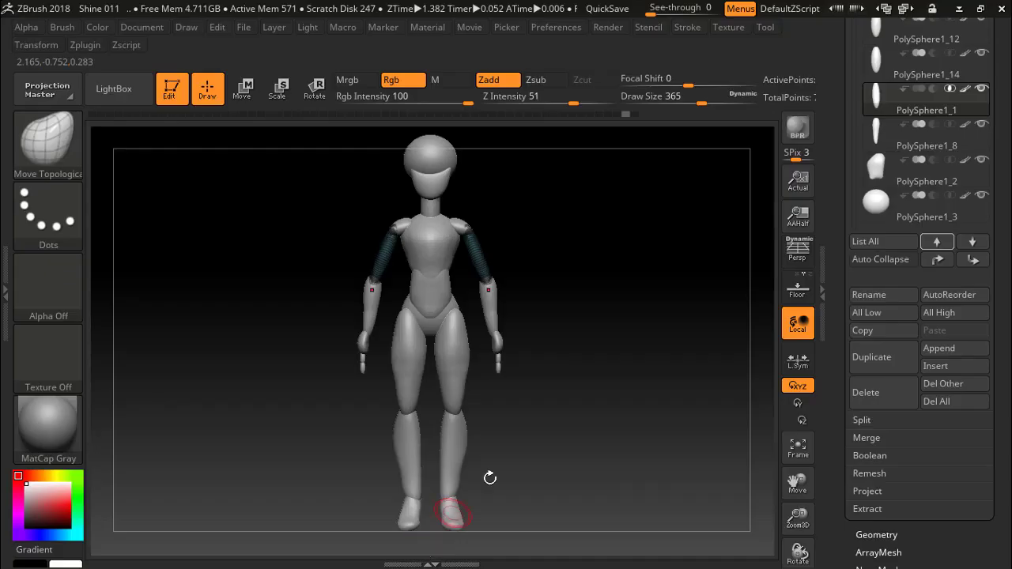
mouse_move(601, 284)
mouse_down()
mouse_move(368, 287)
mouse_move(610, 288)
mouse_up()
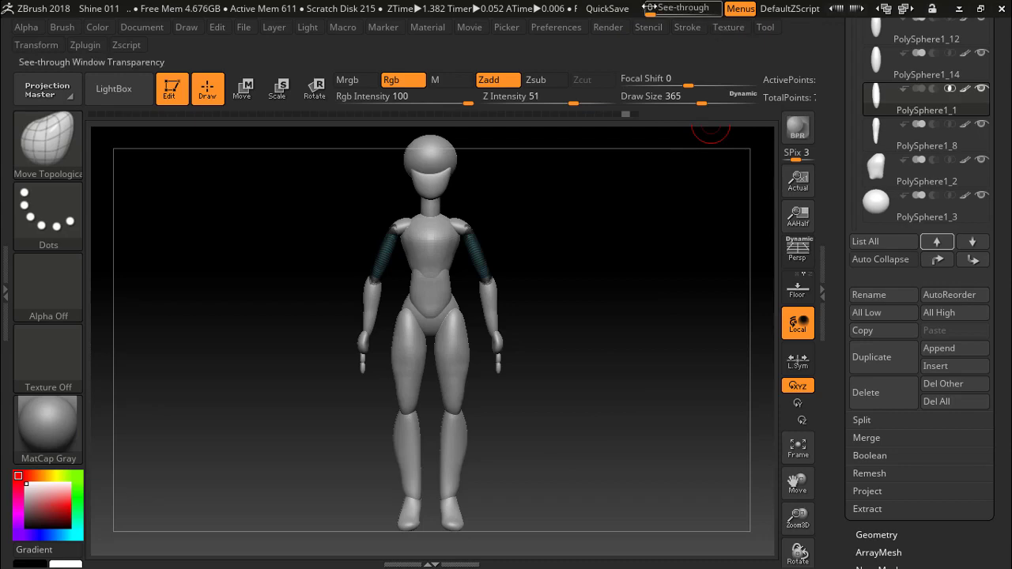
drag(653, 9, 735, 13)
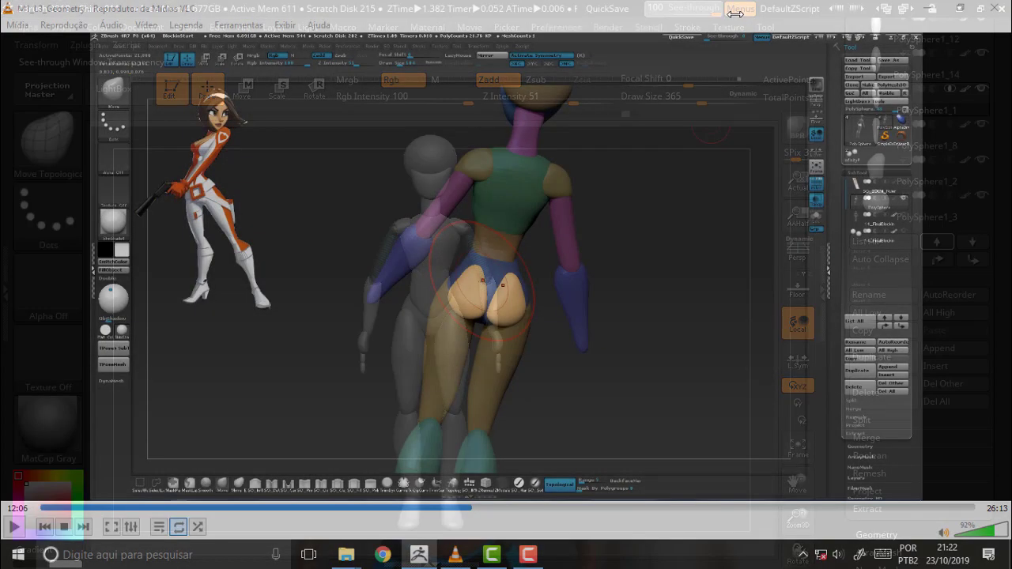
drag(736, 14, 655, 9)
mouse_move(561, 210)
mouse_down()
mouse_move(389, 212)
mouse_move(402, 210)
mouse_up()
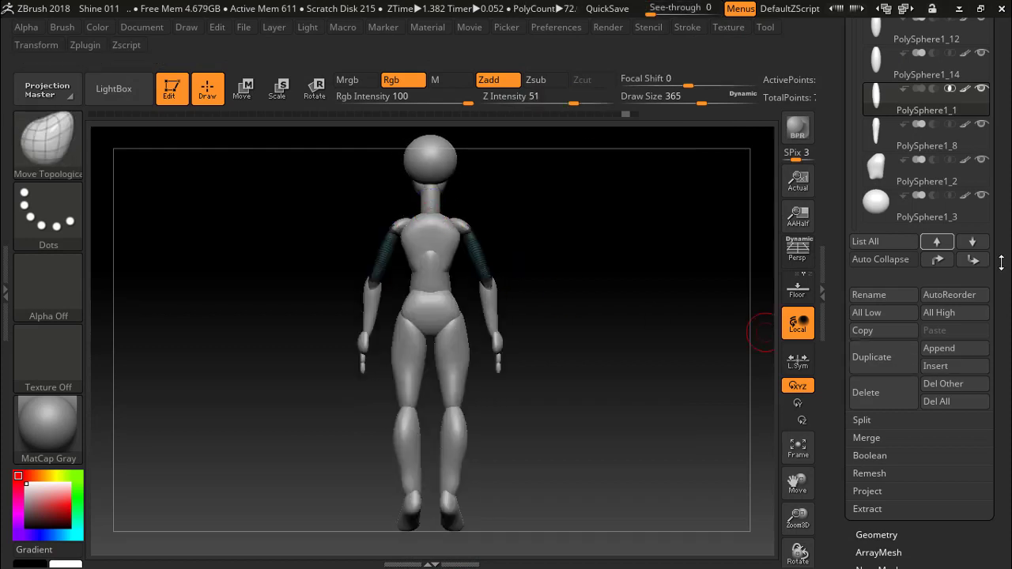
Step: Lengthen the Subtool list, step up from PolySphere1_12 toward PolySphere1_6, and orbit to a three-quarter back view
drag(1001, 264, 1001, 326)
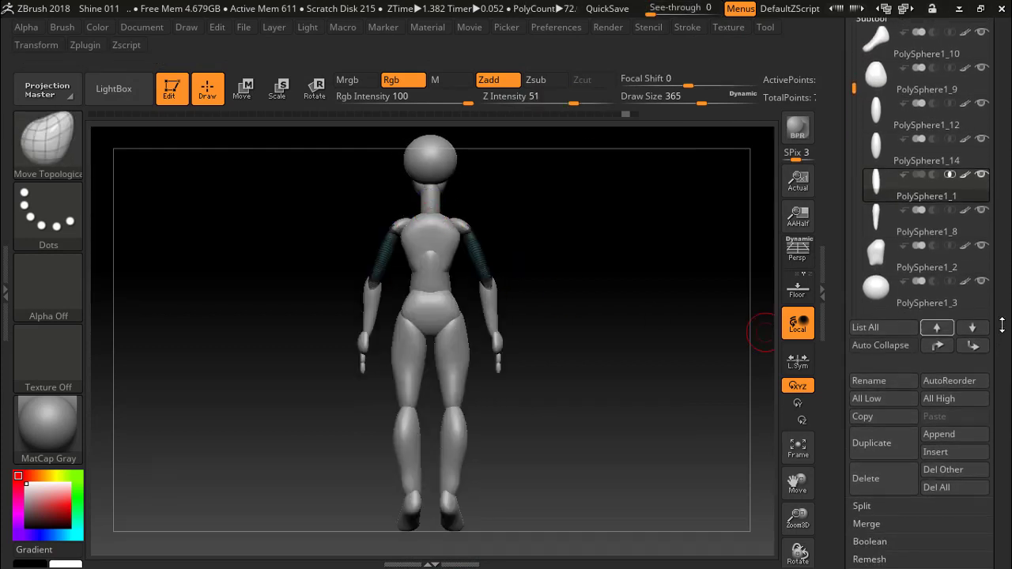
scroll(1000, 324, up, 2)
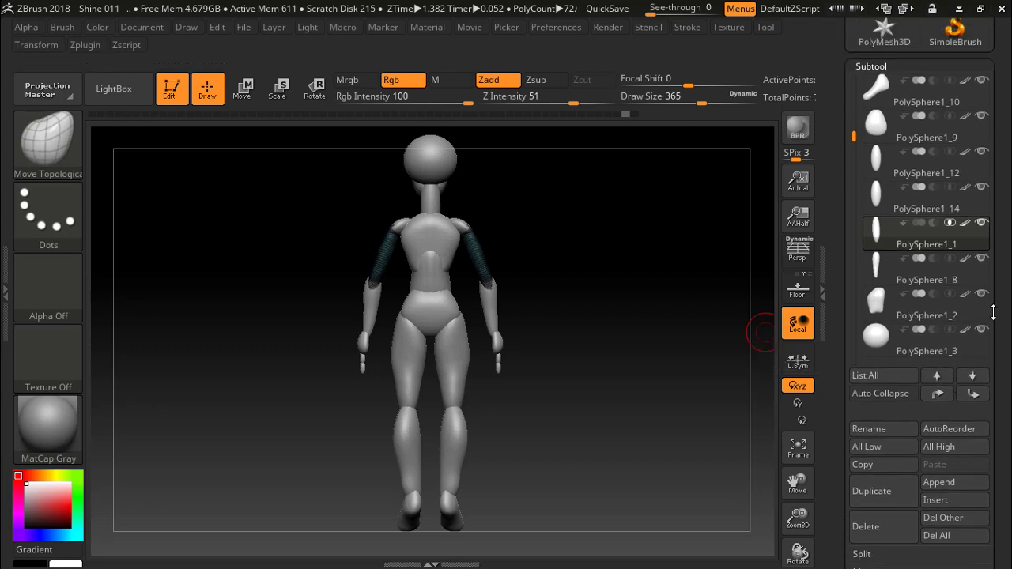
click(937, 376)
click(938, 376)
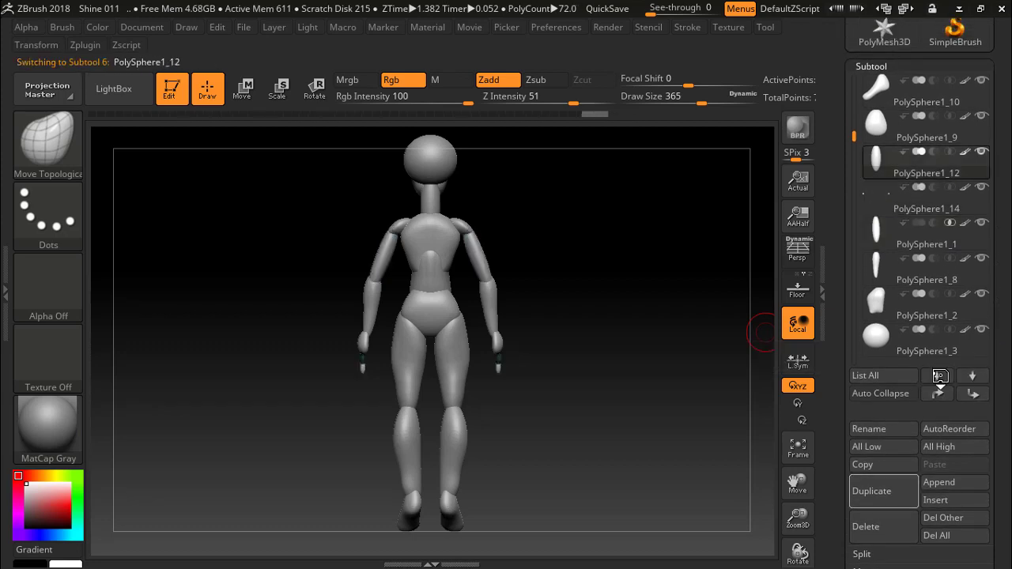
click(939, 376)
click(939, 376)
click(940, 377)
click(940, 377)
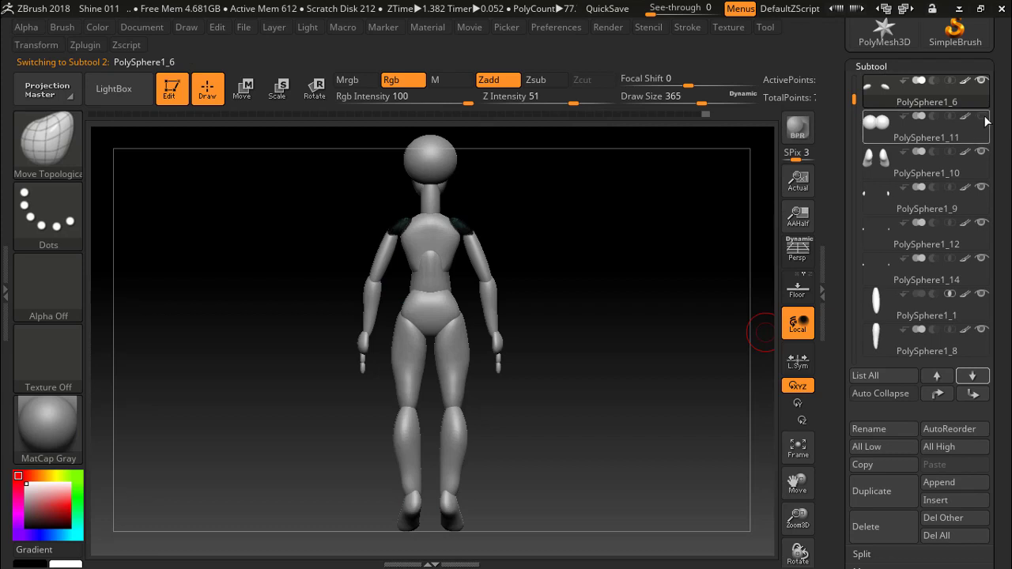
mouse_move(615, 260)
mouse_down()
mouse_move(545, 271)
mouse_move(617, 277)
mouse_up()
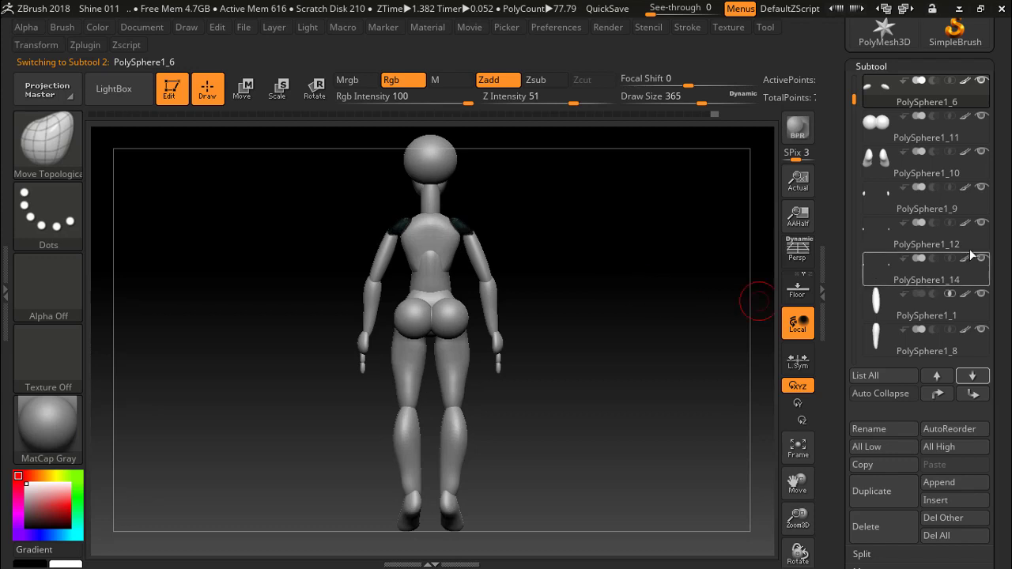
Step: Select the buttock subtool PolySphere1_11, zoom in on the hips, and raise Draw Size to 517
click(933, 139)
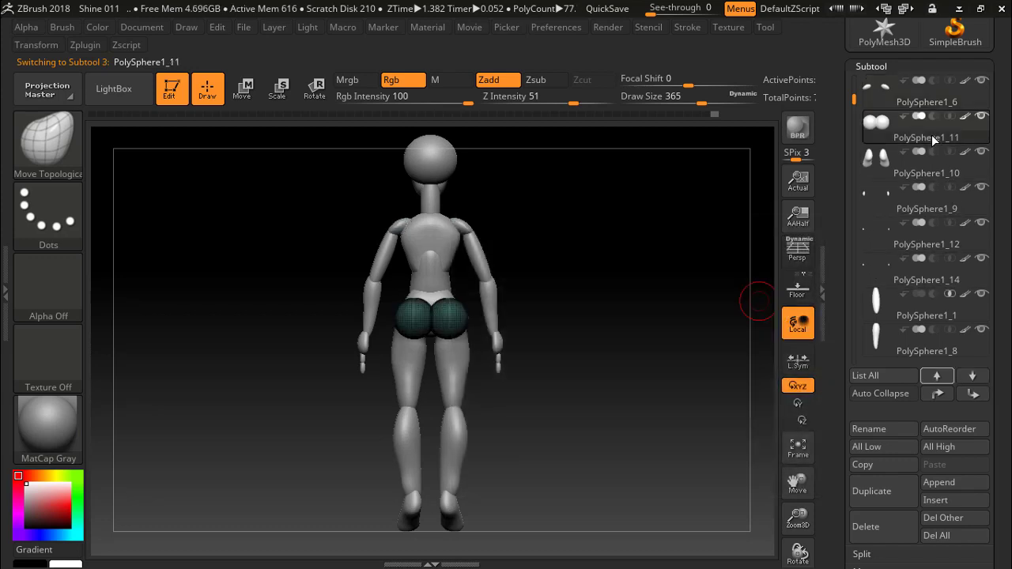
mouse_move(606, 294)
mouse_down()
mouse_move(673, 292)
mouse_move(582, 319)
mouse_move(593, 319)
mouse_up()
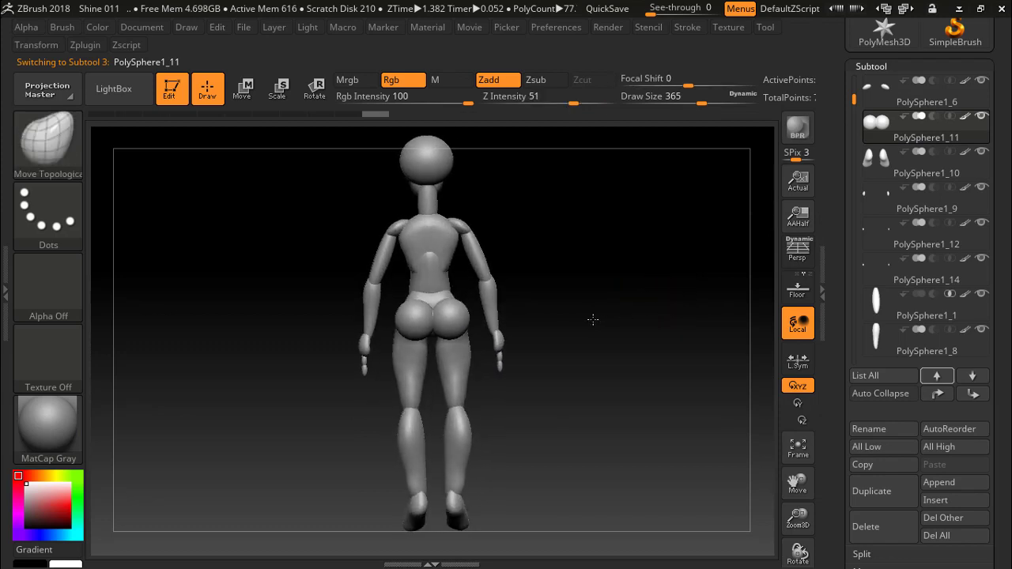
mouse_move(800, 513)
mouse_down()
mouse_move(692, 413)
mouse_move(630, 418)
mouse_move(675, 415)
mouse_up()
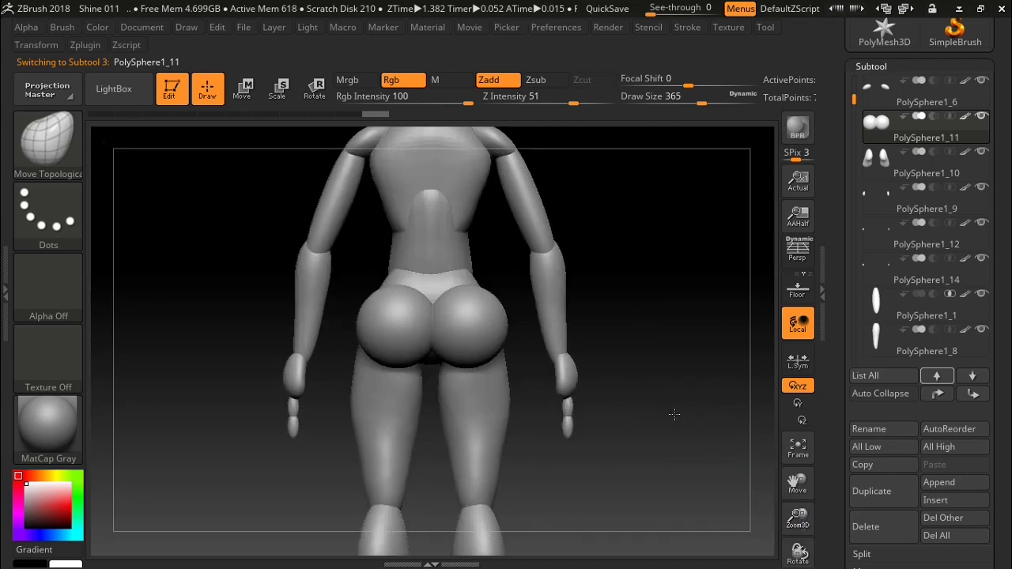
drag(616, 286, 685, 280)
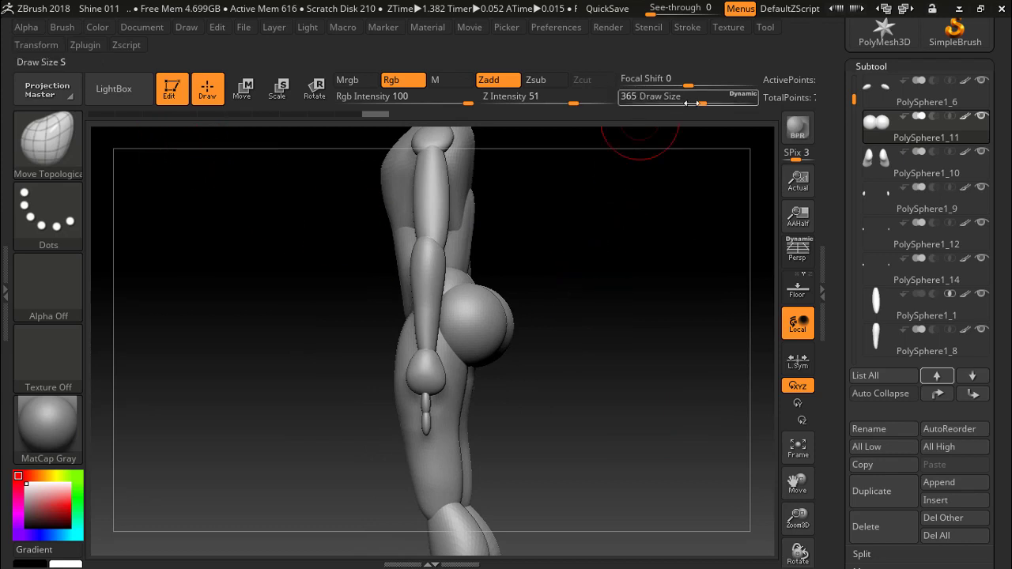
drag(692, 103, 716, 103)
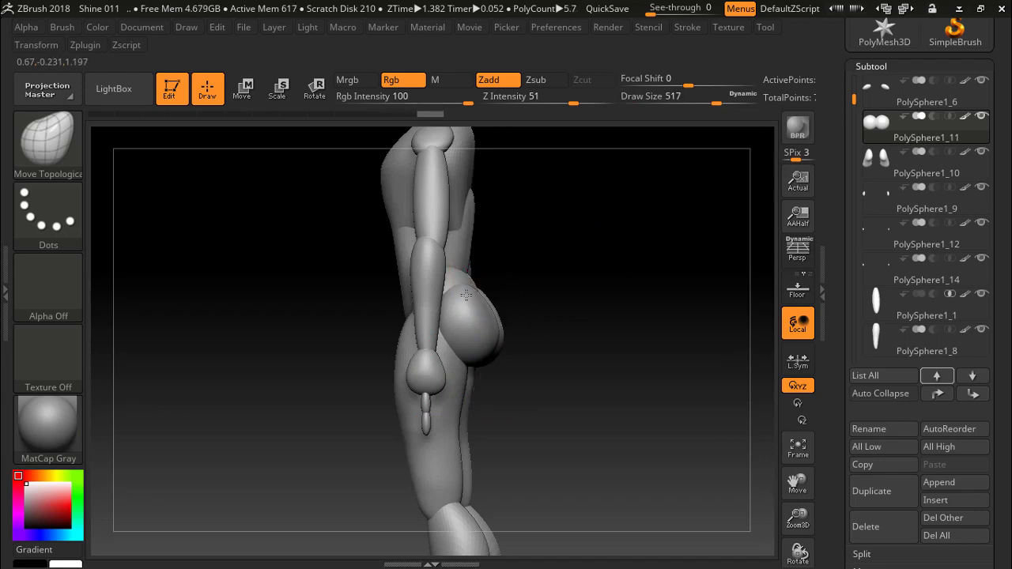
Step: Pull both buttock spheres smaller and flatter with Move Topological from back and side views
right_drag(467, 294, 604, 303)
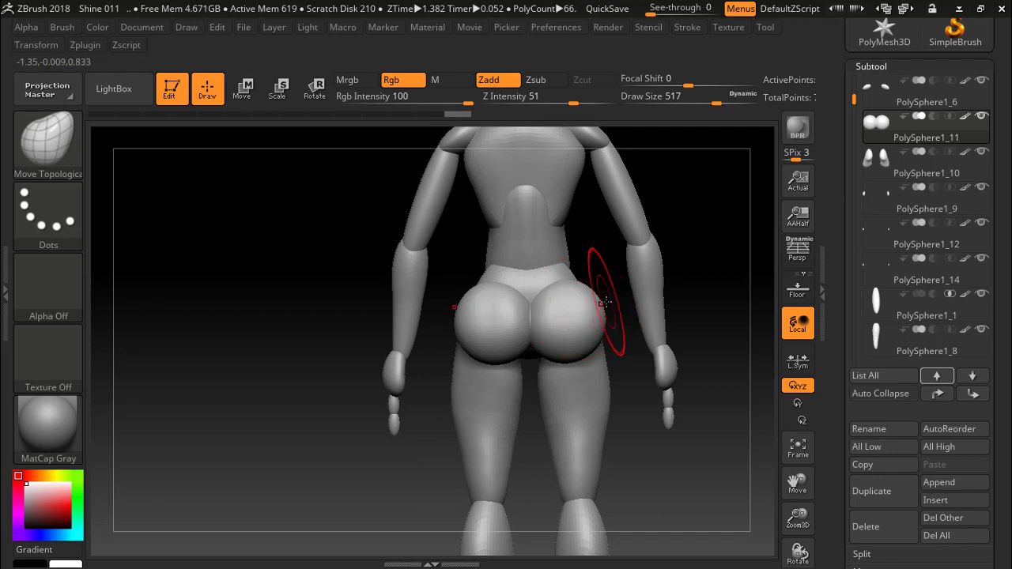
drag(605, 302, 576, 293)
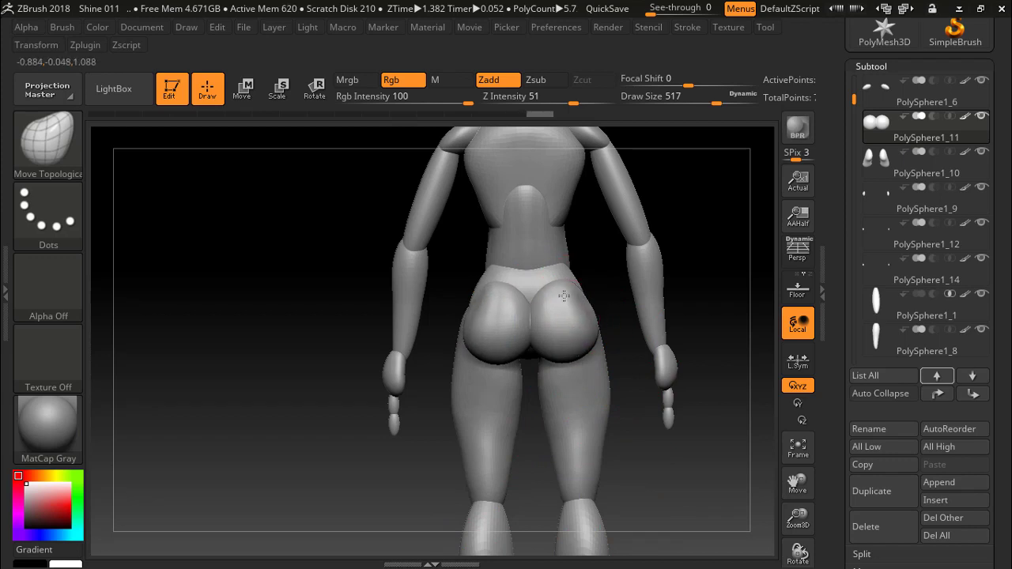
drag(630, 279, 726, 250)
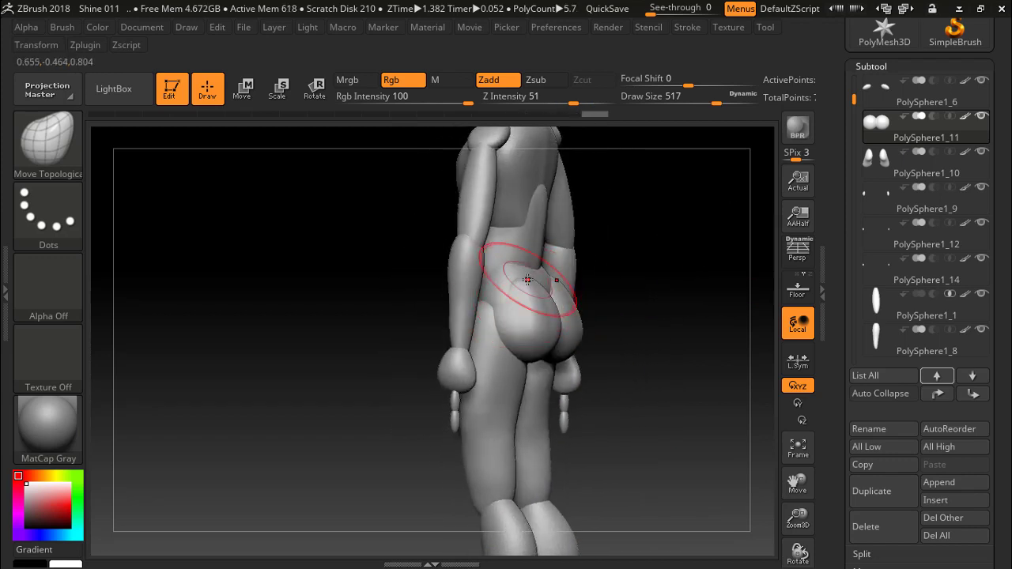
drag(700, 260, 649, 264)
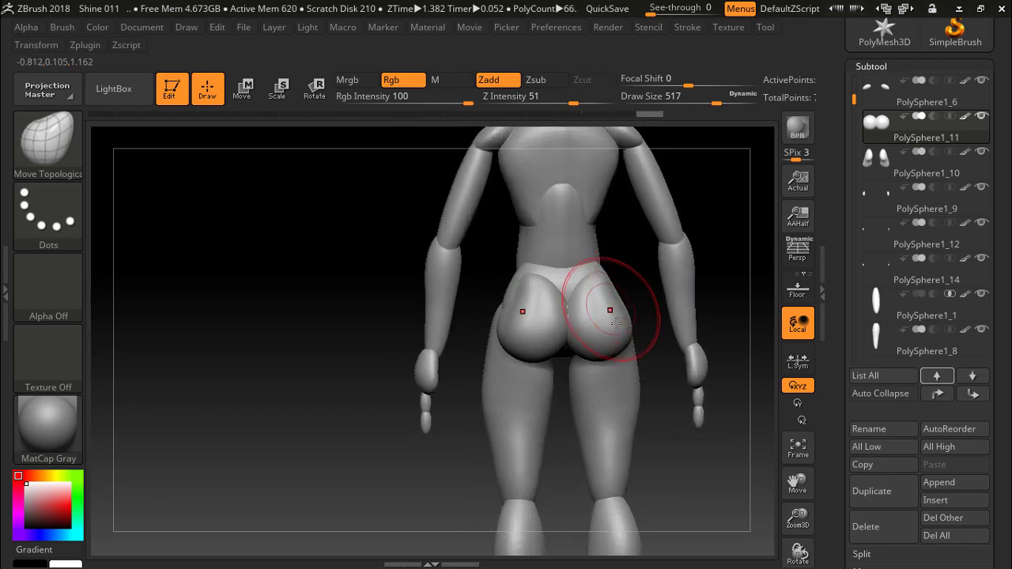
drag(602, 366, 603, 282)
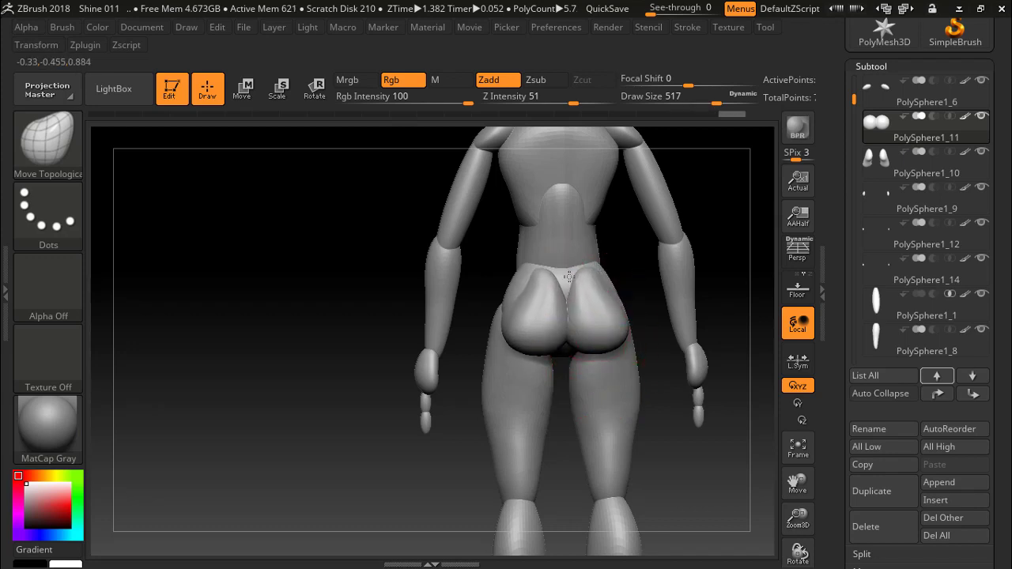
Step: Lift both buttocks up and outward, then smooth the right buttock's surface
key(shift)
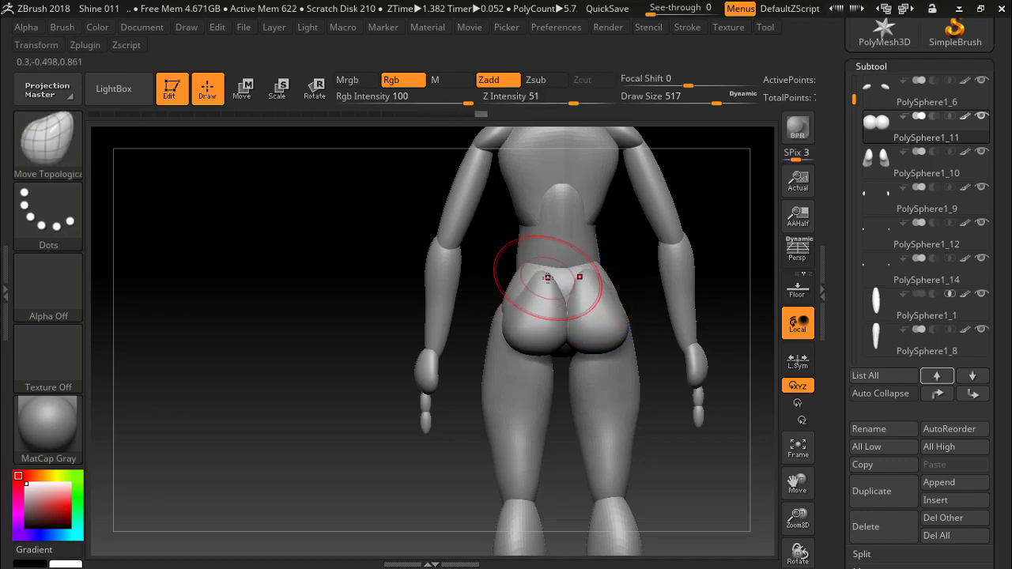
drag(519, 293, 512, 268)
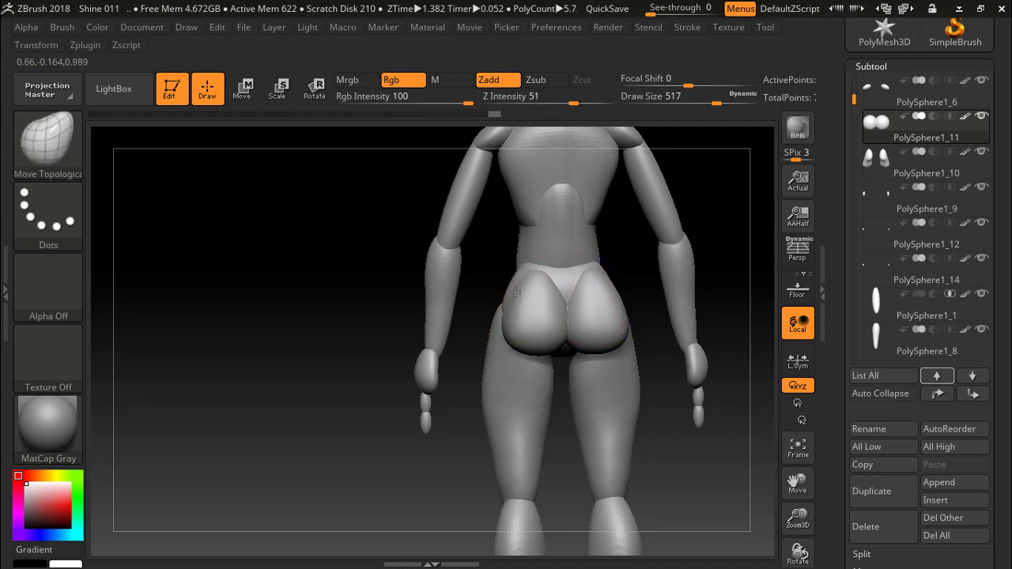
drag(592, 307, 578, 321)
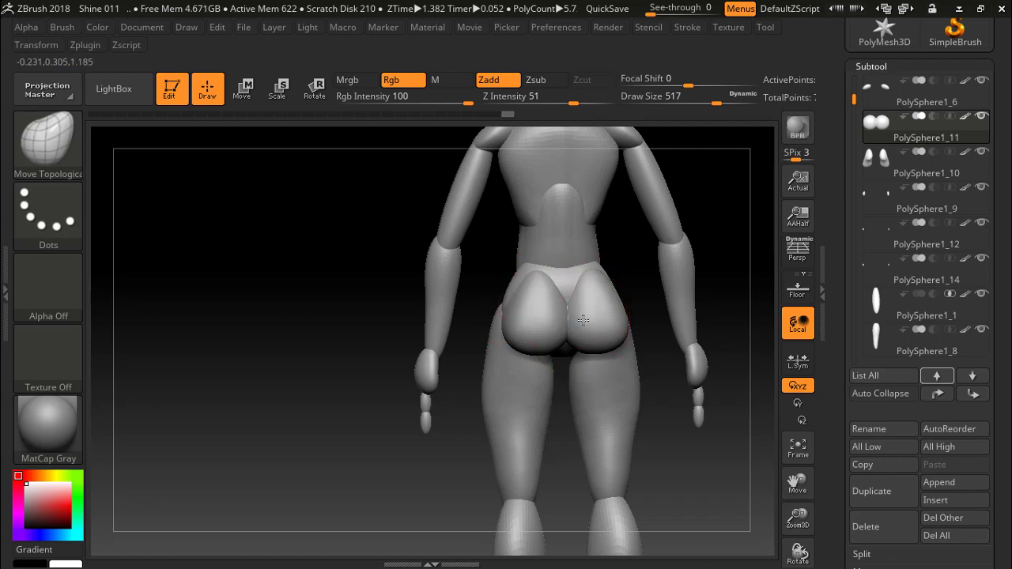
drag(304, 278, 371, 274)
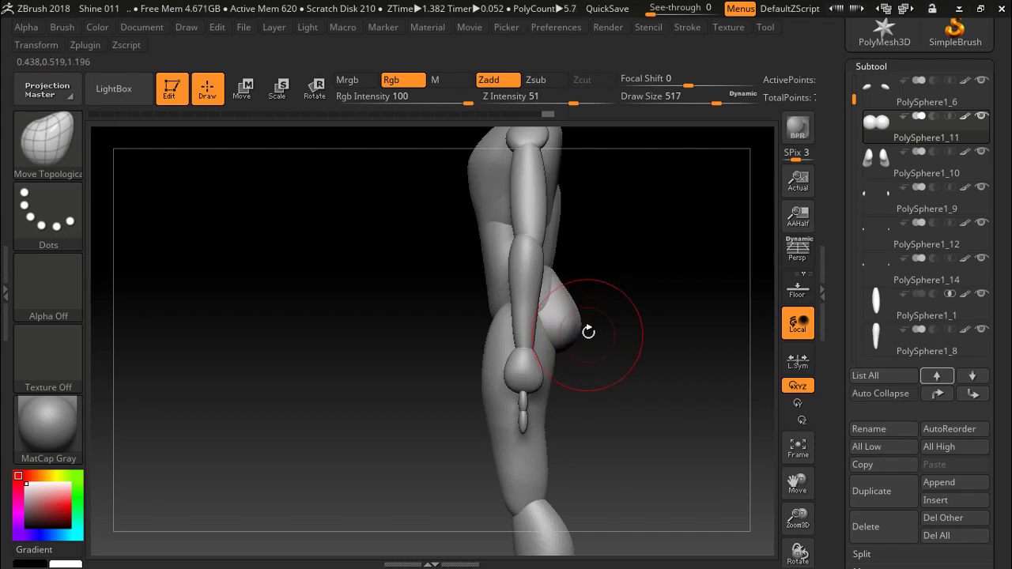
drag(588, 332, 515, 321)
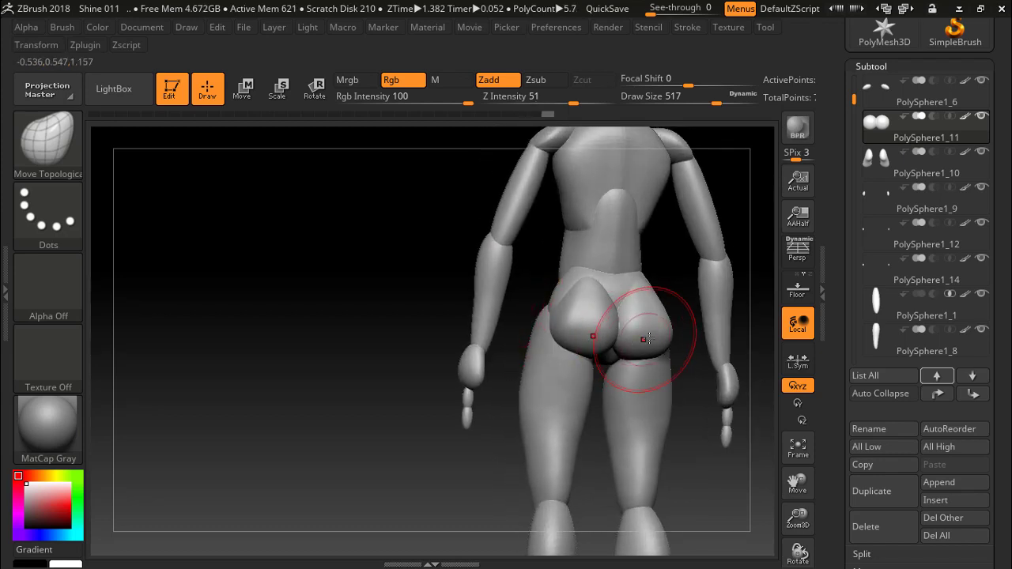
key(shift)
shift+drag(655, 338, 669, 334)
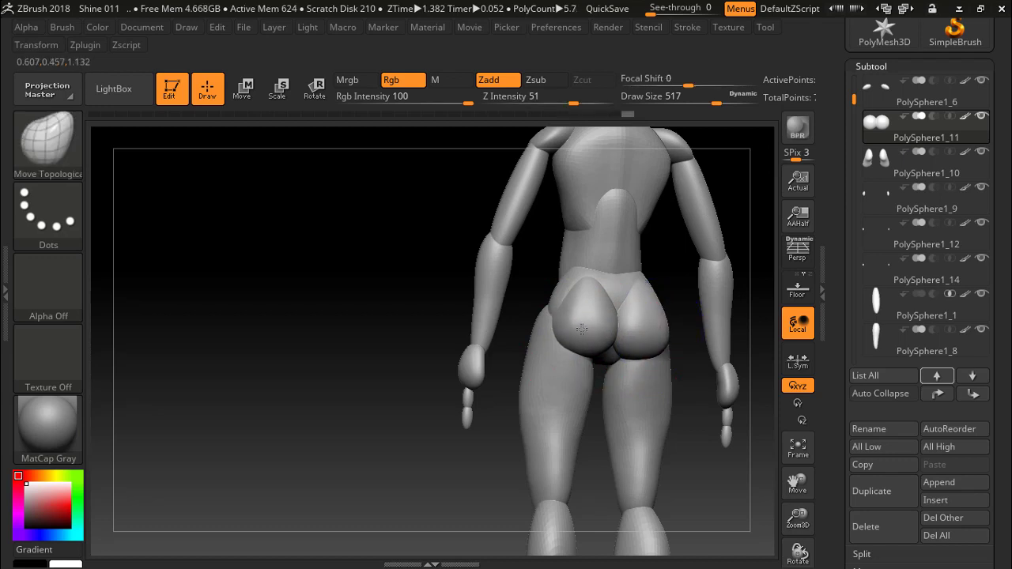
Step: Push the buttock bulge further outward in side profile and spin the model to check all sides
drag(330, 274, 375, 285)
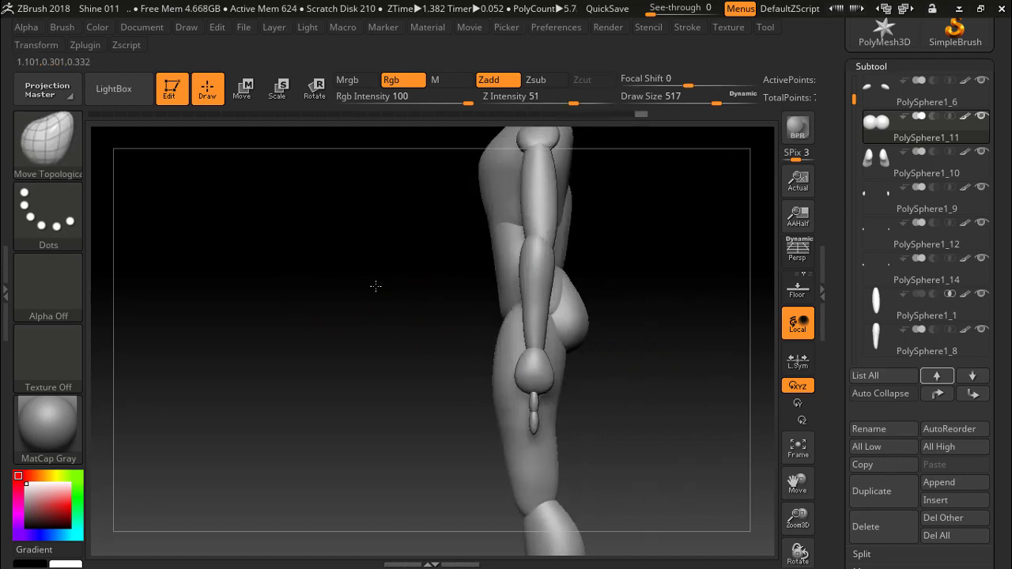
mouse_move(643, 264)
mouse_down()
mouse_move(522, 269)
mouse_move(549, 276)
mouse_up()
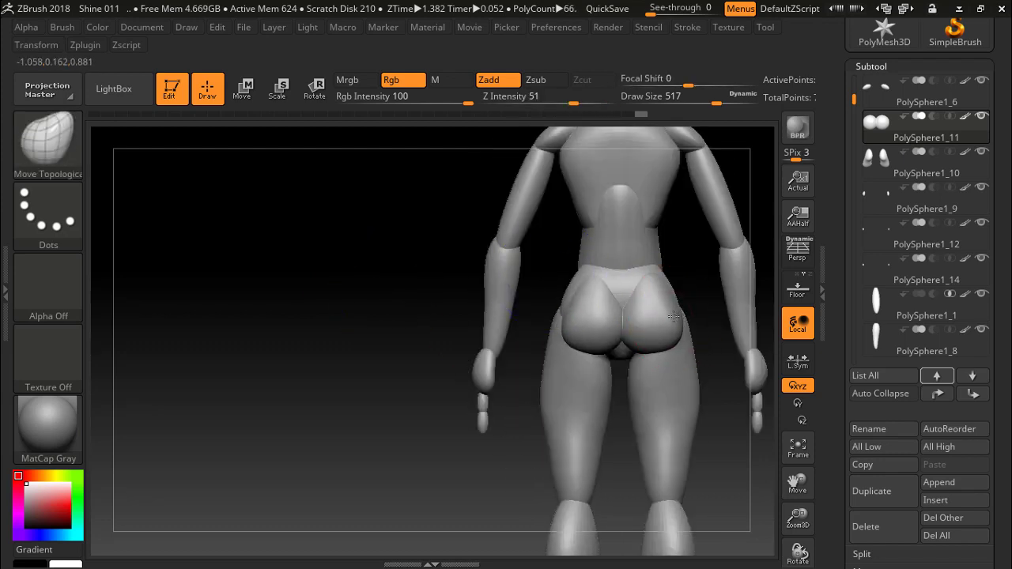
drag(309, 316, 350, 303)
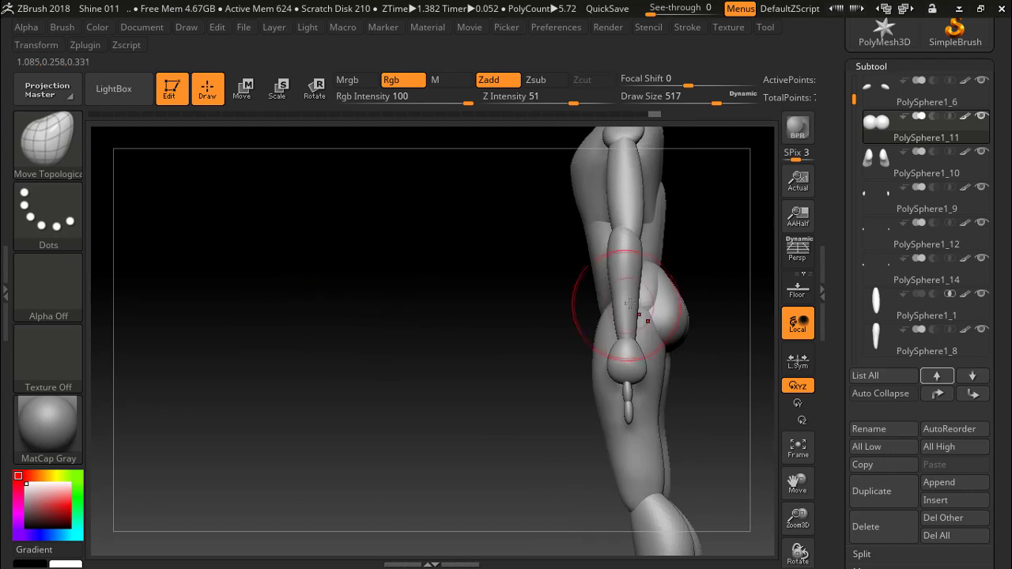
drag(629, 305, 680, 306)
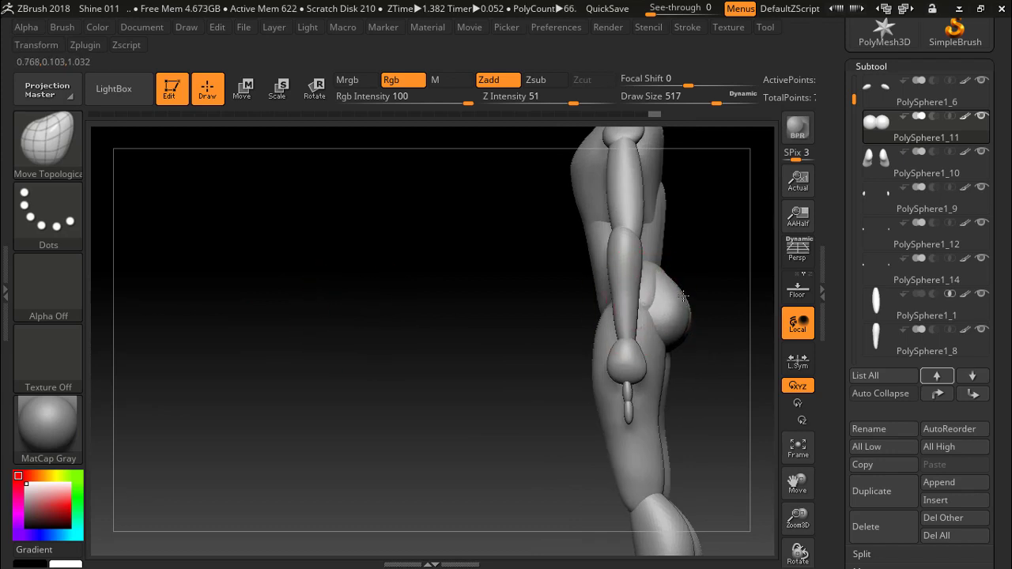
drag(506, 267, 404, 260)
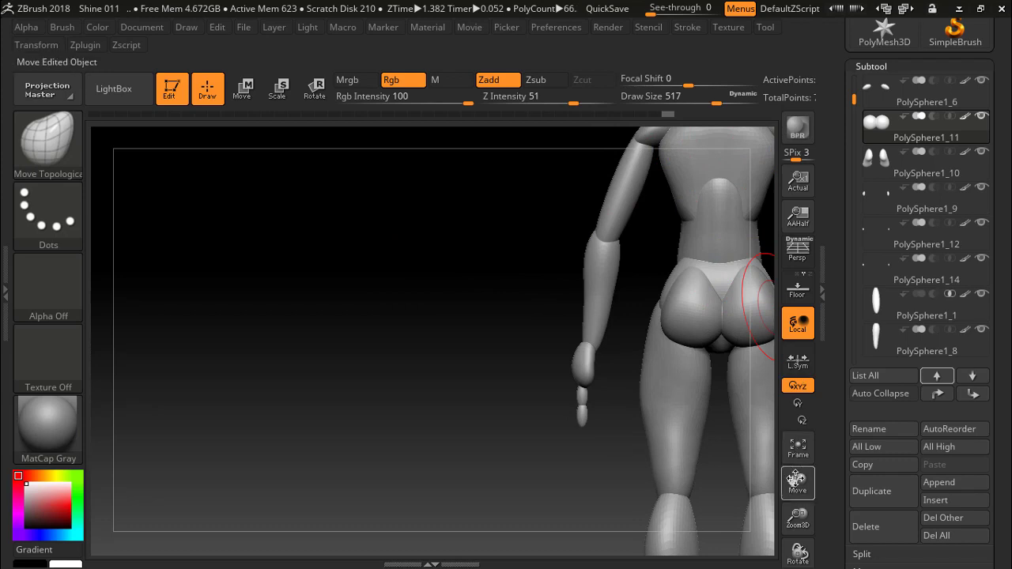
drag(797, 480, 656, 490)
mouse_move(592, 343)
mouse_down()
mouse_move(736, 327)
mouse_move(718, 334)
mouse_up()
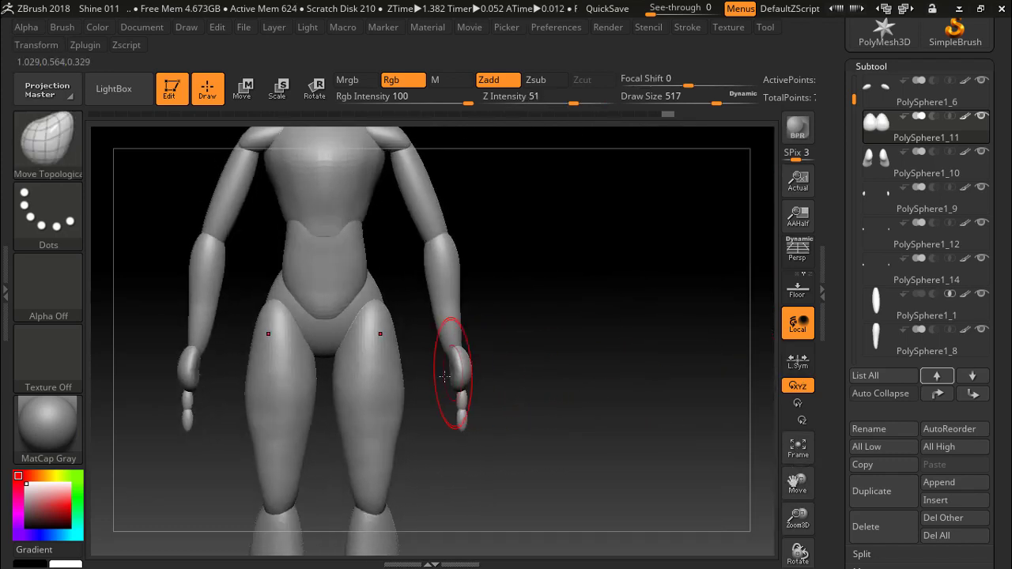
mouse_move(605, 361)
mouse_down()
mouse_move(514, 374)
mouse_move(487, 375)
mouse_move(597, 363)
mouse_move(466, 367)
mouse_up()
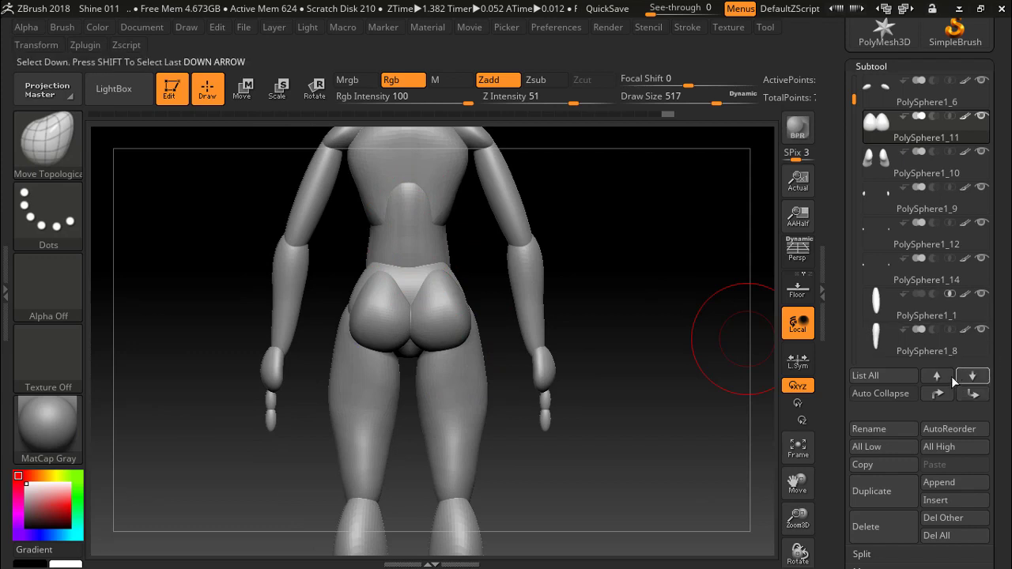
Step: Jump to the top subtool and step down through the body pieces until PolySphere1_7 is active
shift+click(929, 376)
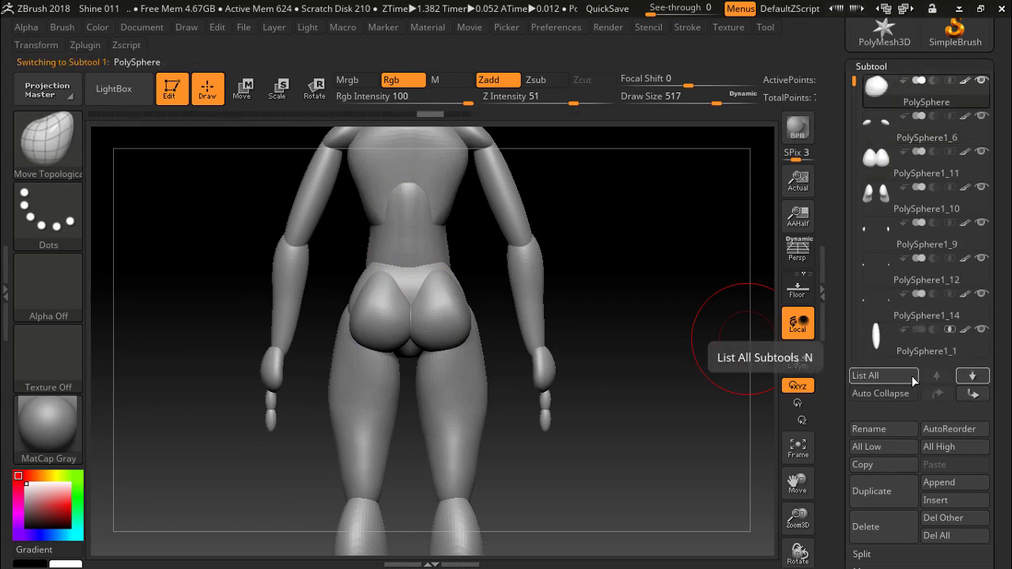
click(974, 377)
click(974, 377)
click(974, 377)
click(974, 376)
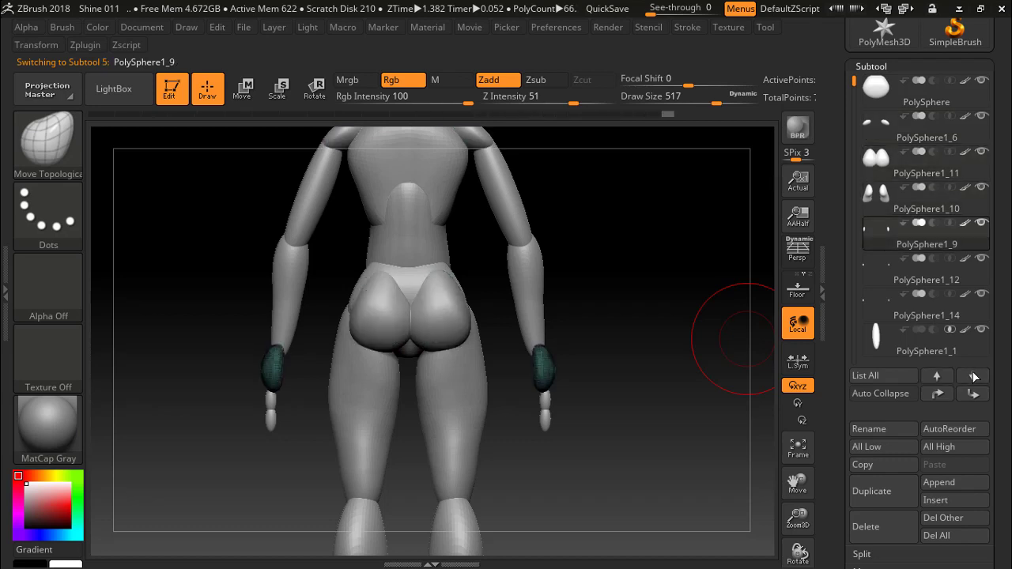
click(974, 377)
click(974, 376)
click(974, 376)
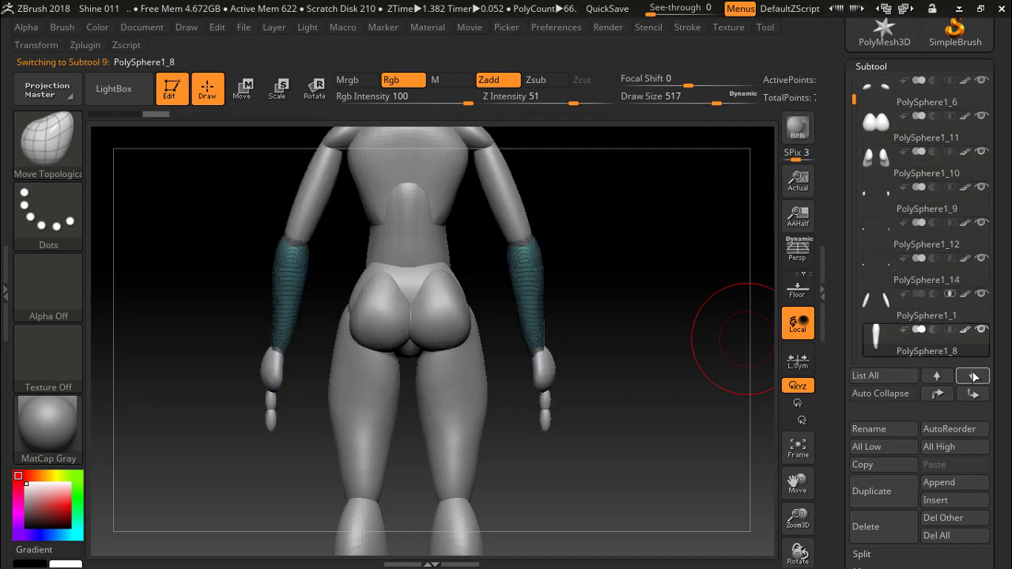
click(974, 376)
click(974, 376)
click(974, 377)
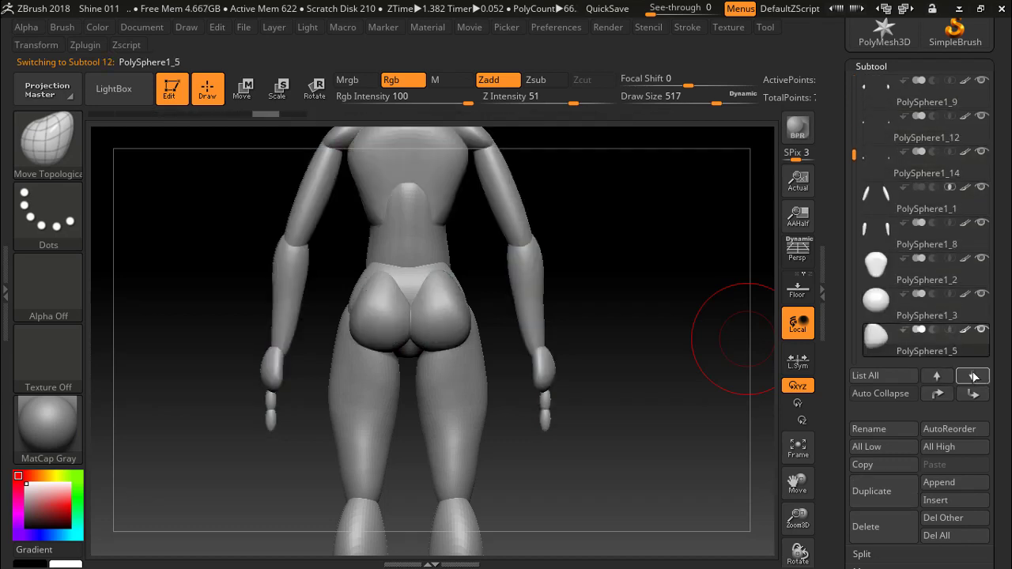
click(974, 377)
click(973, 376)
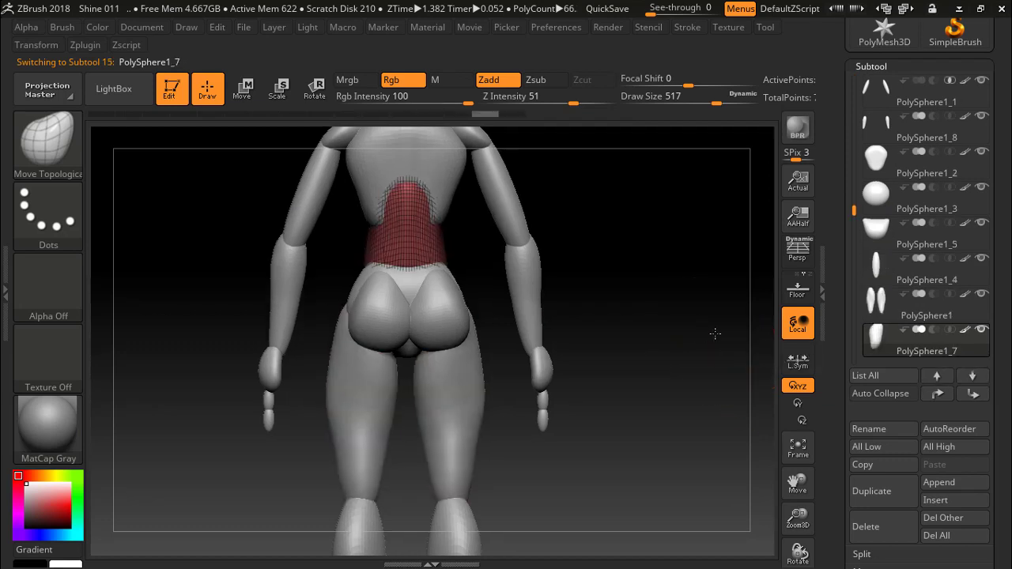
Step: Turn to the back and smooth the mid-back of the waist piece PolySphere1_7
drag(714, 334, 758, 329)
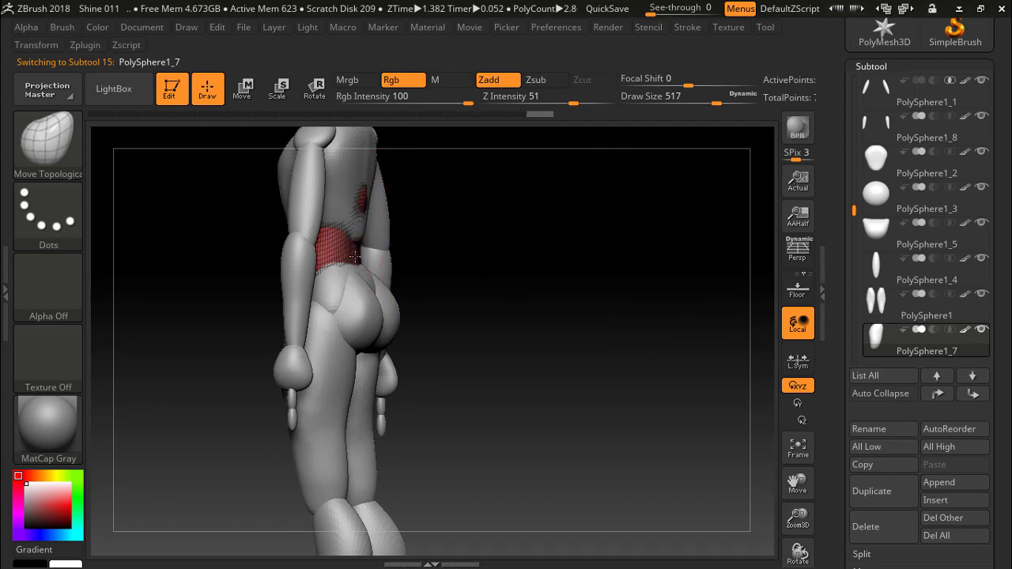
drag(612, 230, 432, 234)
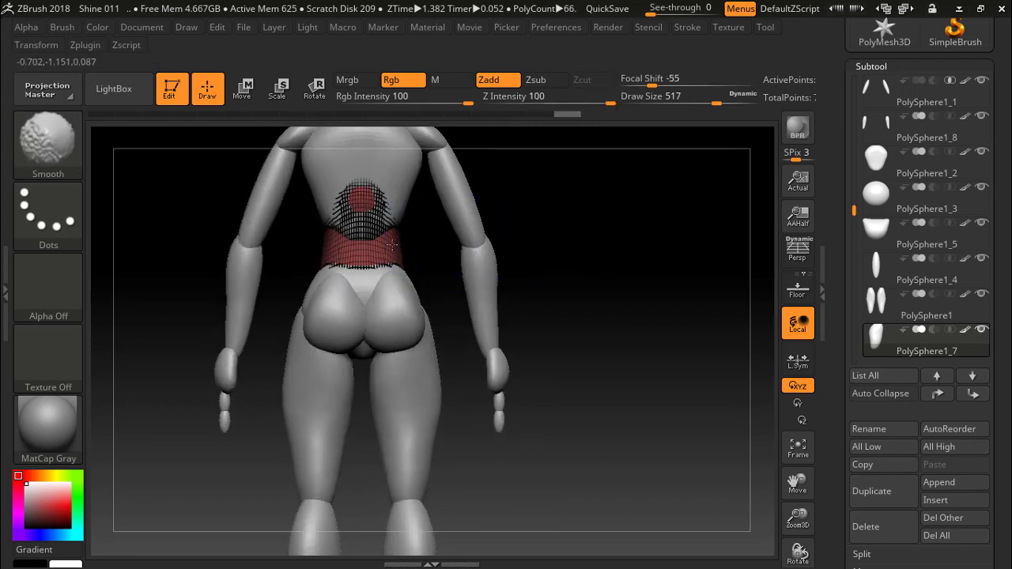
mouse_move(593, 249)
mouse_down()
mouse_move(627, 185)
mouse_move(562, 262)
mouse_move(470, 237)
mouse_up()
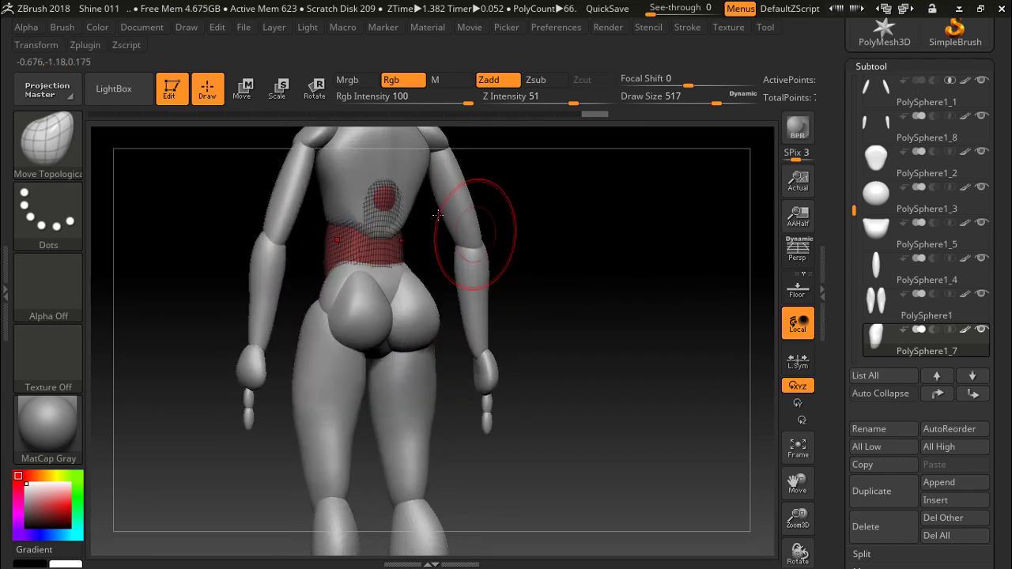
shift+drag(387, 197, 385, 207)
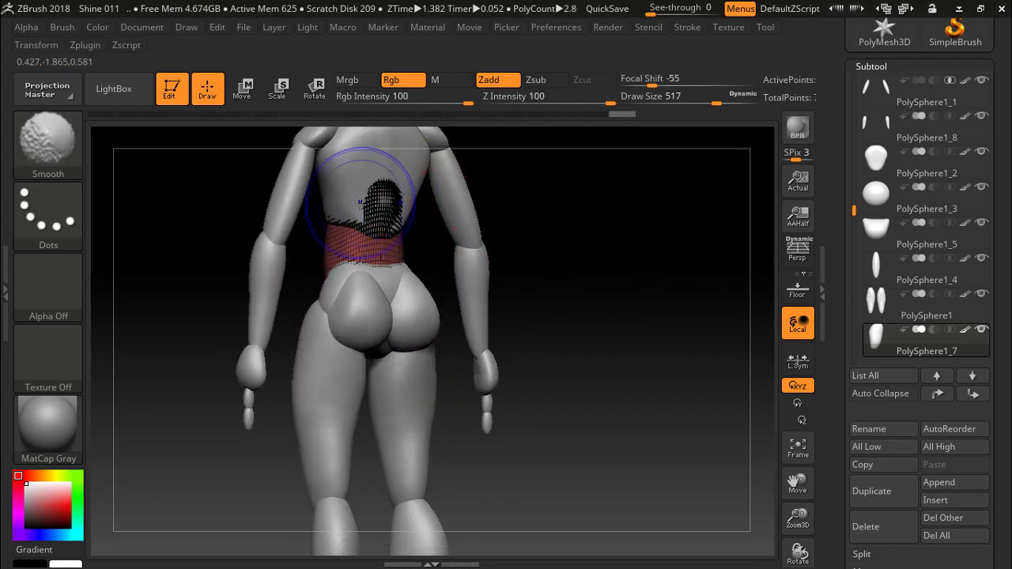
Step: Zoom out and orbit the full figure to check it from front, back and sides
mouse_move(453, 214)
mouse_down()
mouse_move(549, 244)
mouse_move(499, 244)
mouse_move(672, 230)
mouse_up()
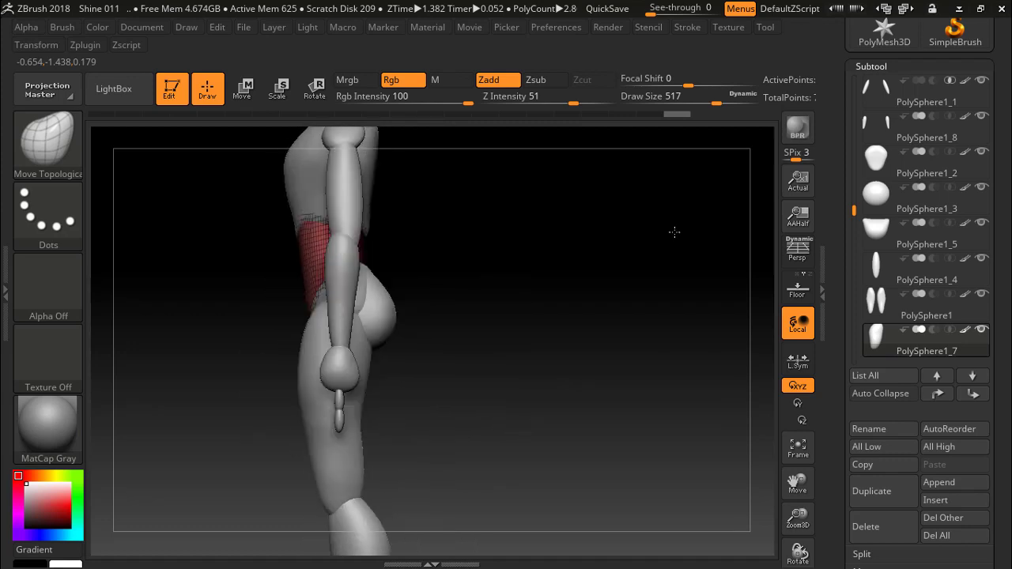
mouse_move(628, 273)
mouse_down()
mouse_move(709, 280)
mouse_move(685, 290)
mouse_up()
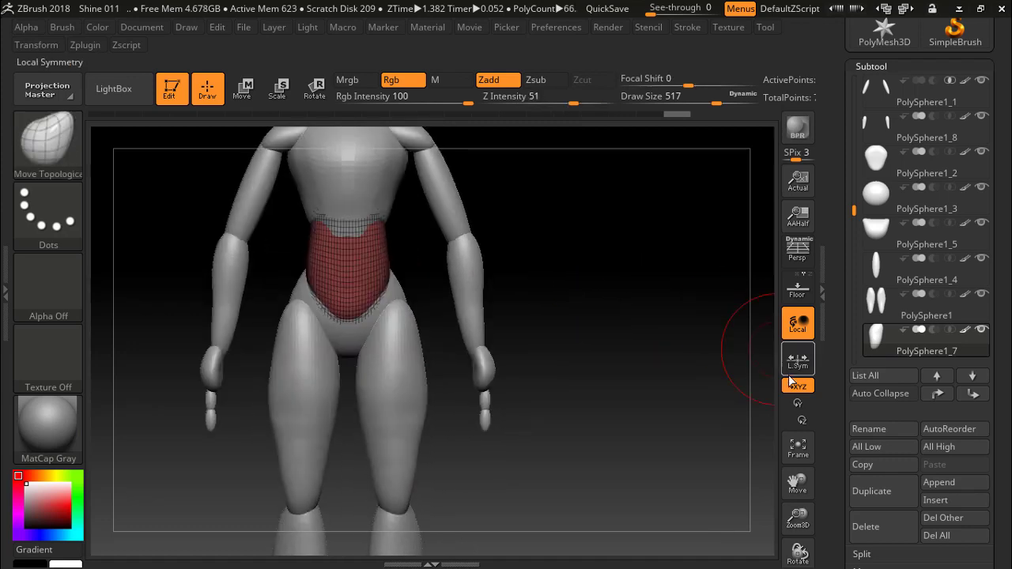
mouse_move(733, 338)
alt+mouse_down()
mouse_move(680, 237)
mouse_move(719, 309)
alt+mouse_up()
mouse_move(659, 290)
mouse_down()
mouse_move(506, 289)
mouse_move(518, 287)
mouse_move(582, 287)
mouse_move(501, 300)
mouse_move(519, 299)
mouse_up()
mouse_move(530, 395)
mouse_down()
mouse_move(718, 408)
mouse_move(670, 422)
mouse_up()
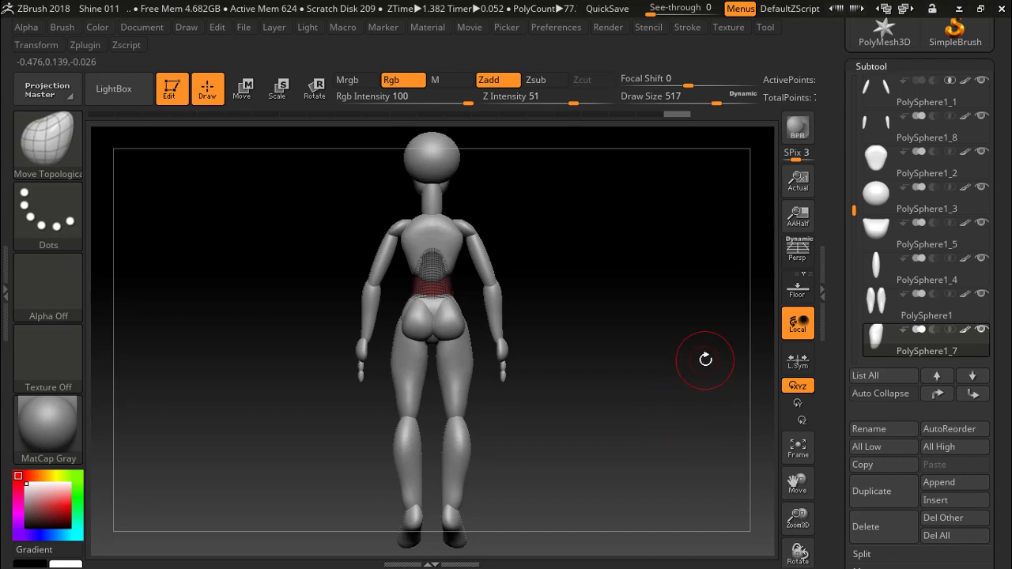
click(932, 314)
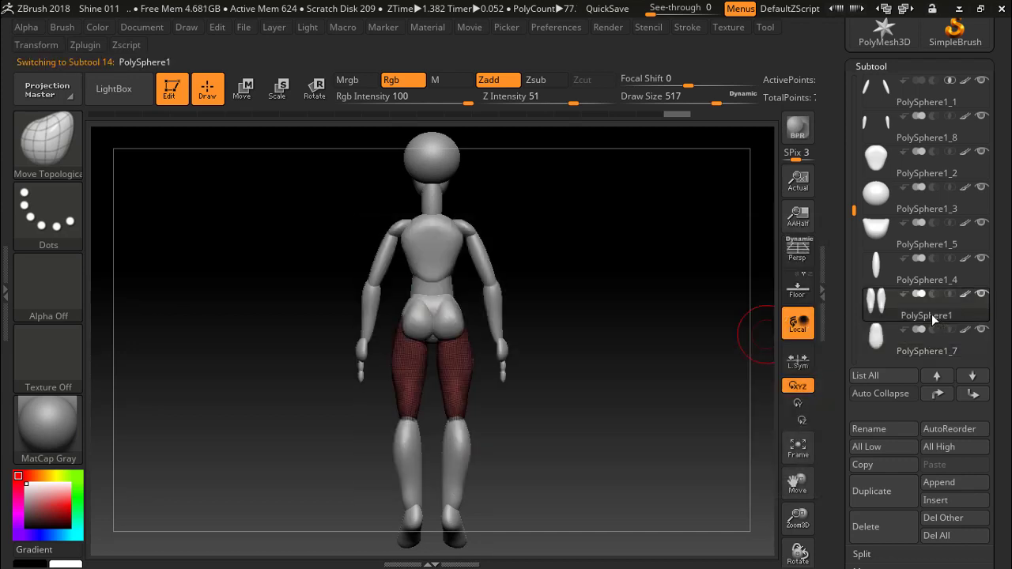
click(949, 280)
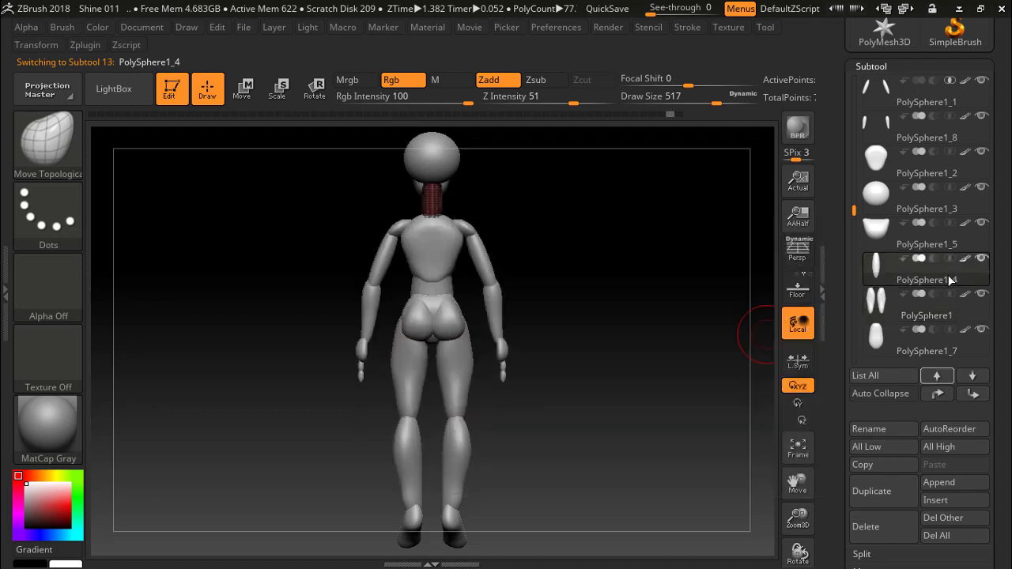
click(975, 377)
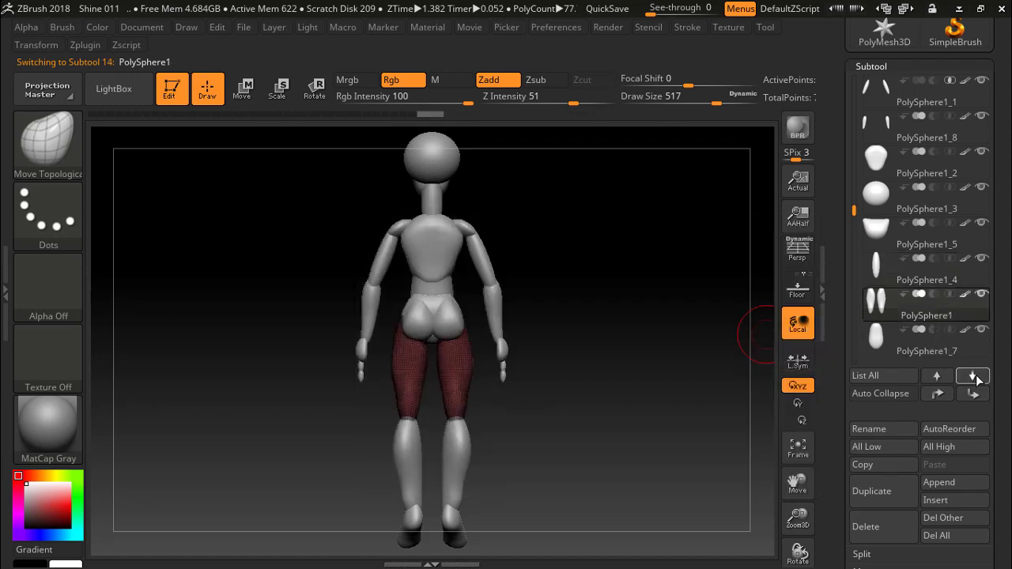
click(975, 377)
click(975, 377)
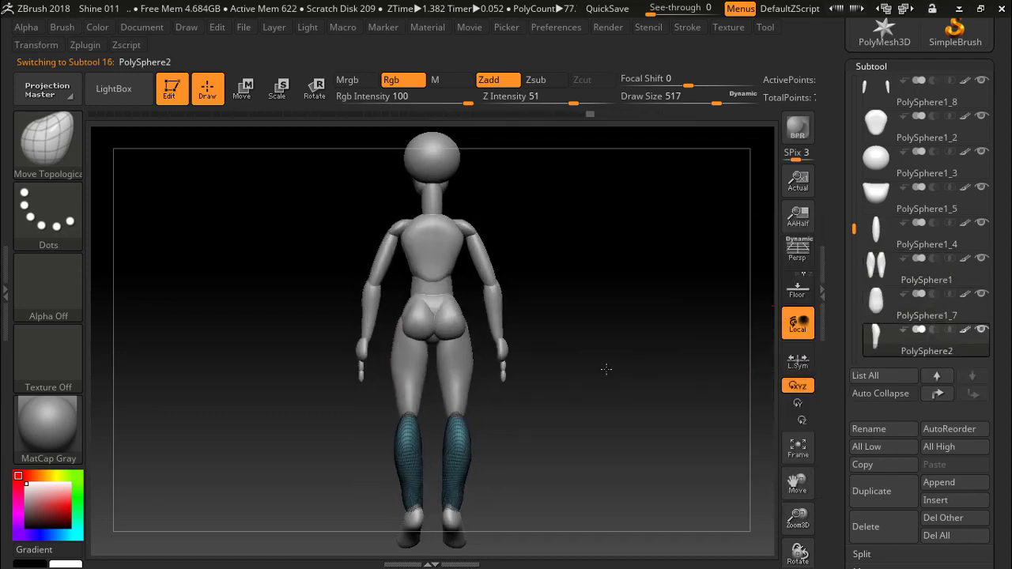
key(shift)
key(shift)
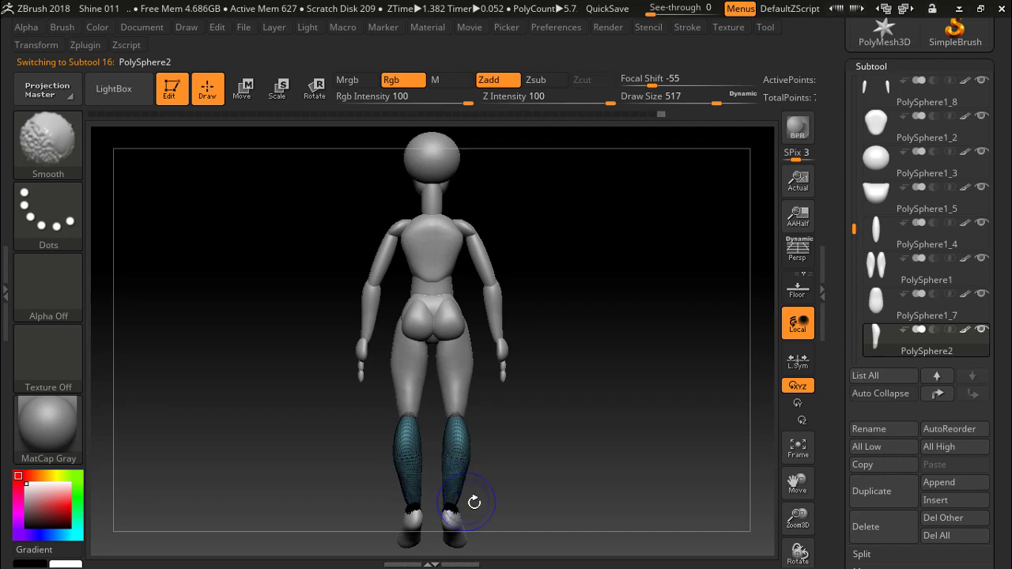
key(shift)
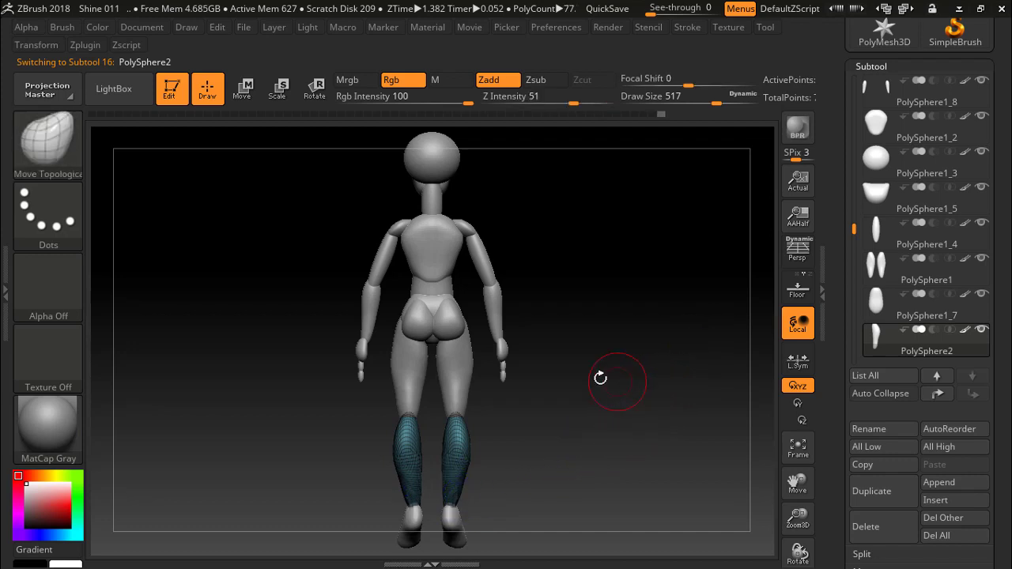
key(shift)
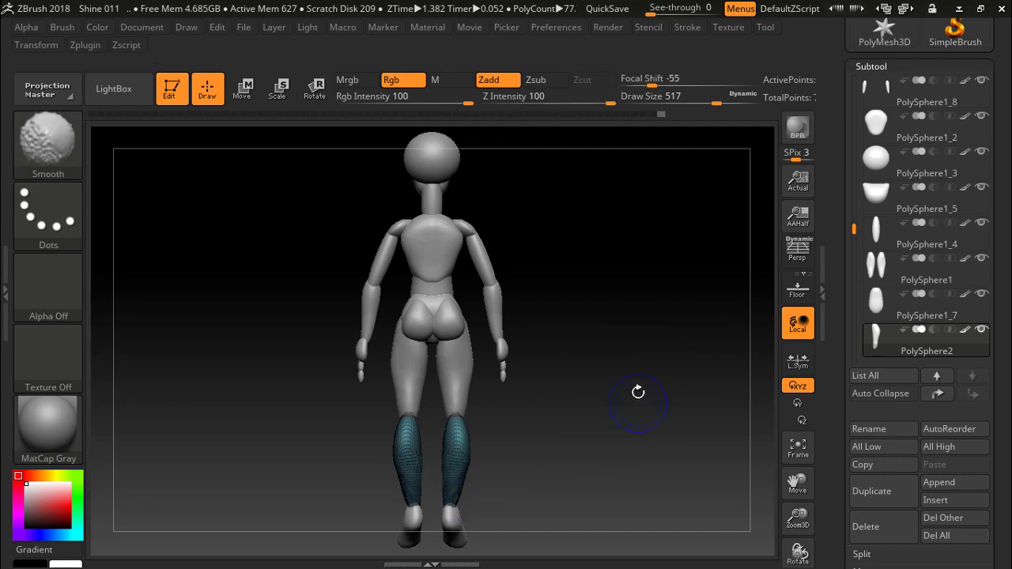
drag(638, 392, 726, 356)
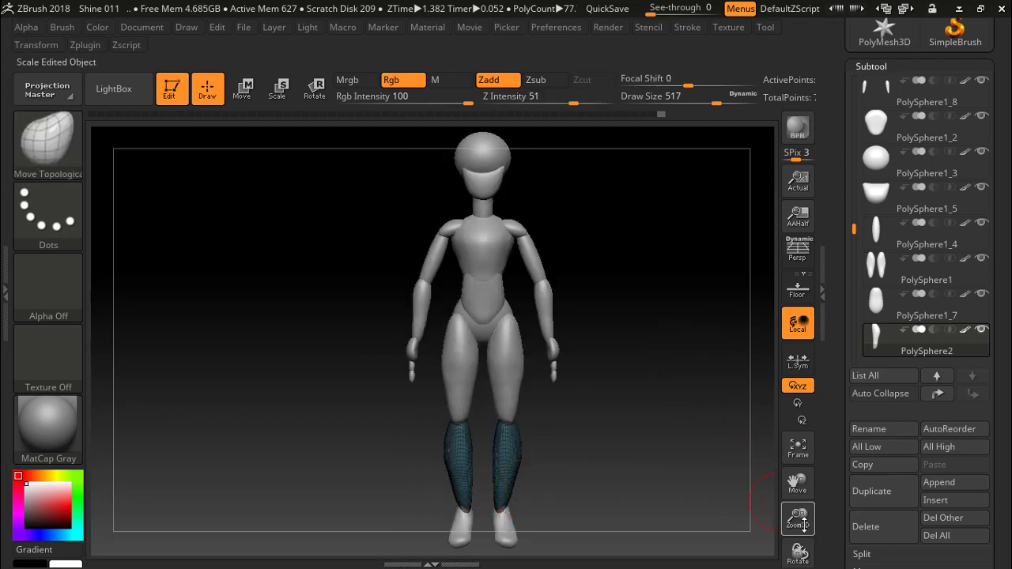
drag(799, 518, 794, 482)
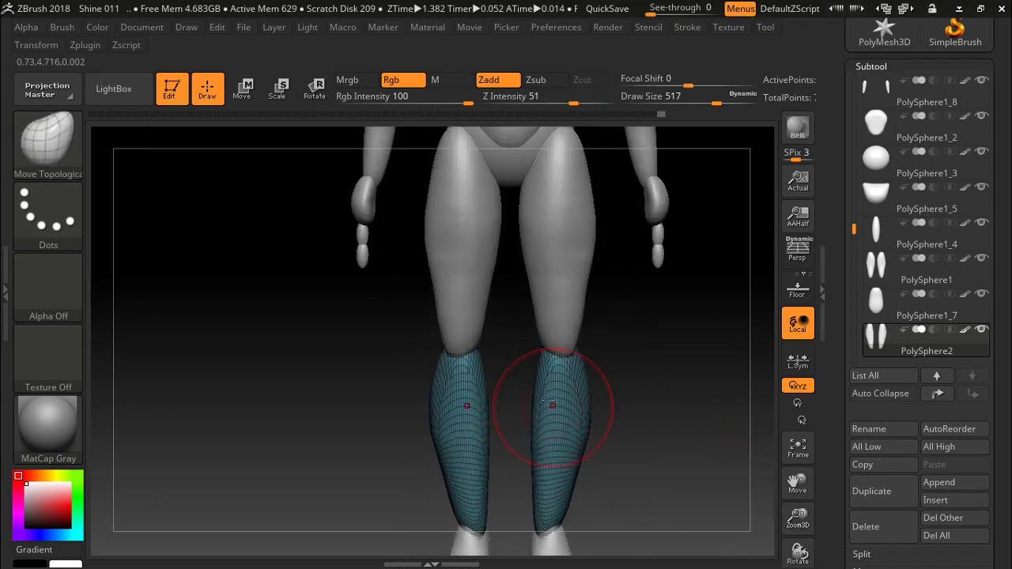
drag(637, 414, 547, 415)
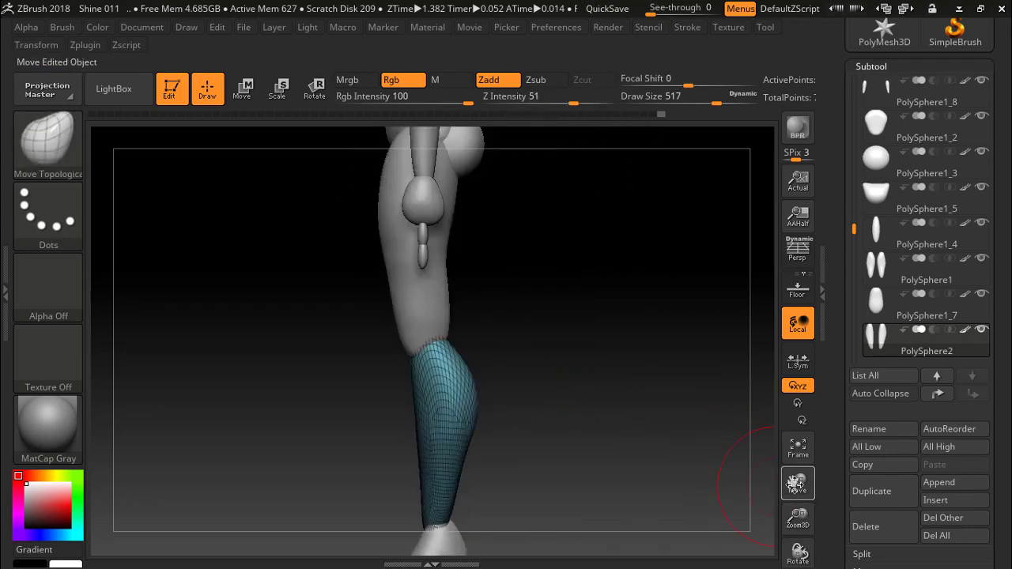
drag(796, 481, 797, 537)
drag(672, 383, 593, 389)
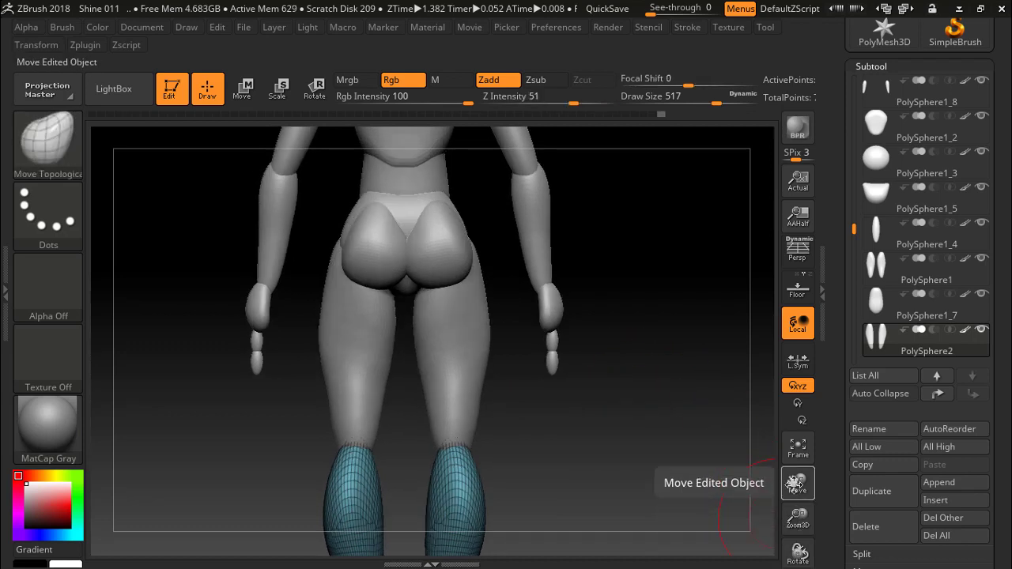
mouse_move(797, 518)
mouse_down()
mouse_move(785, 455)
mouse_move(785, 498)
mouse_up()
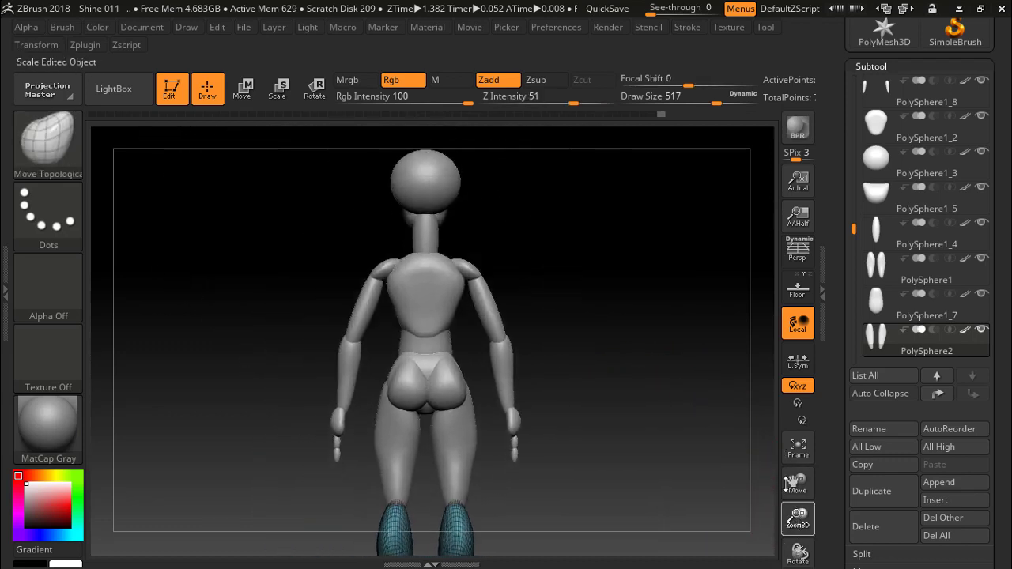
mouse_move(622, 345)
mouse_down()
mouse_move(707, 345)
mouse_move(623, 365)
mouse_move(585, 357)
mouse_move(622, 345)
mouse_up()
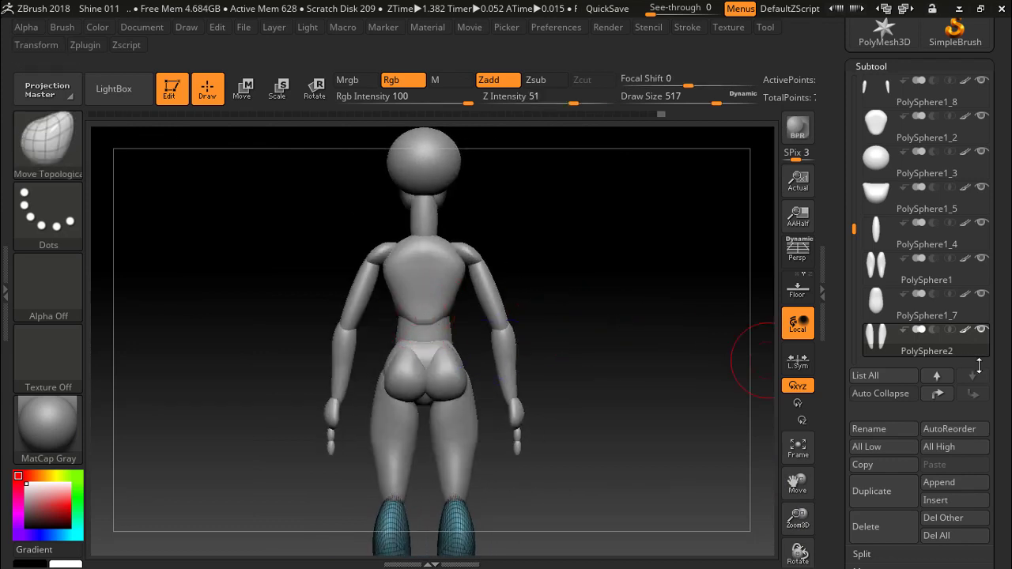
Step: Step up the Subtool list from PolySphere1_7 until torso PolySphere1_2 is active
click(938, 377)
click(939, 377)
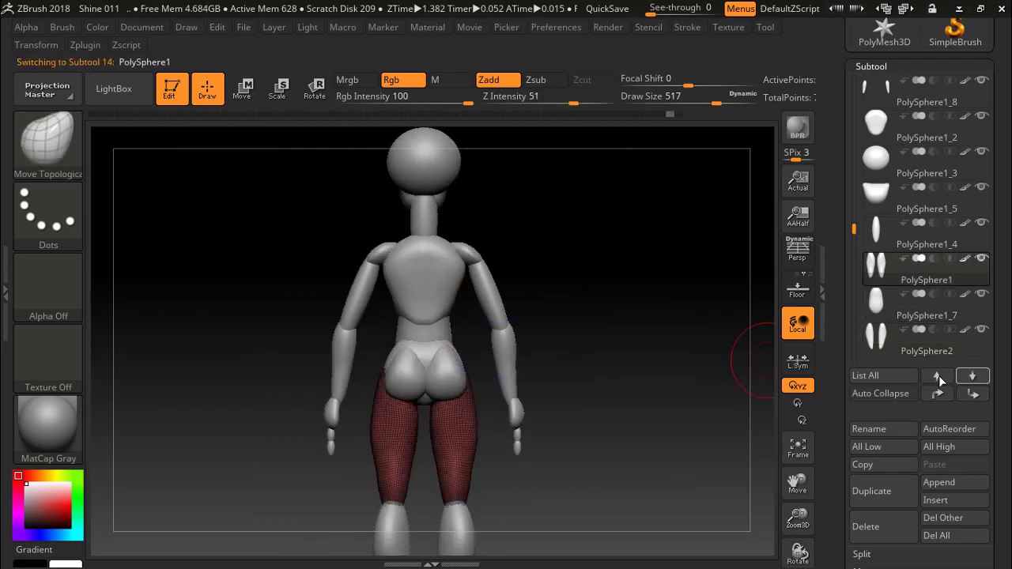
click(938, 377)
click(939, 378)
click(938, 377)
click(939, 377)
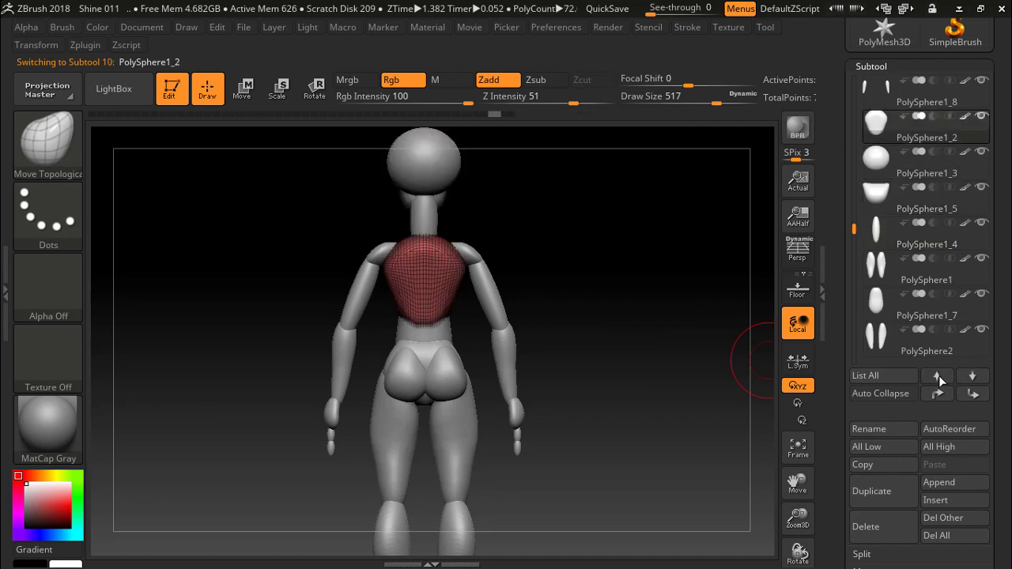
Step: Orbit around the torso from side, back and front views to inspect its shape
drag(664, 353, 499, 343)
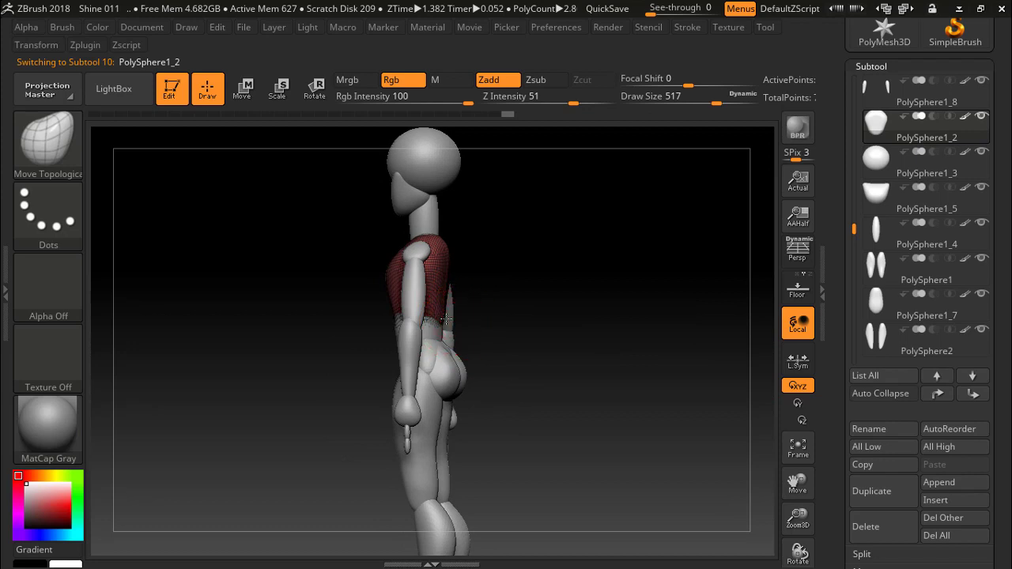
drag(627, 303, 594, 303)
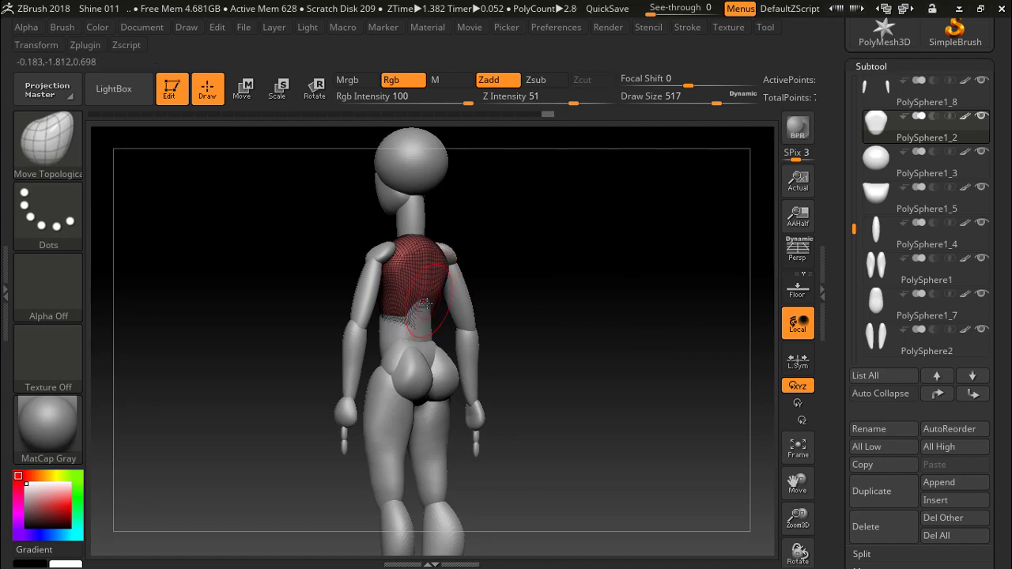
drag(656, 284, 628, 282)
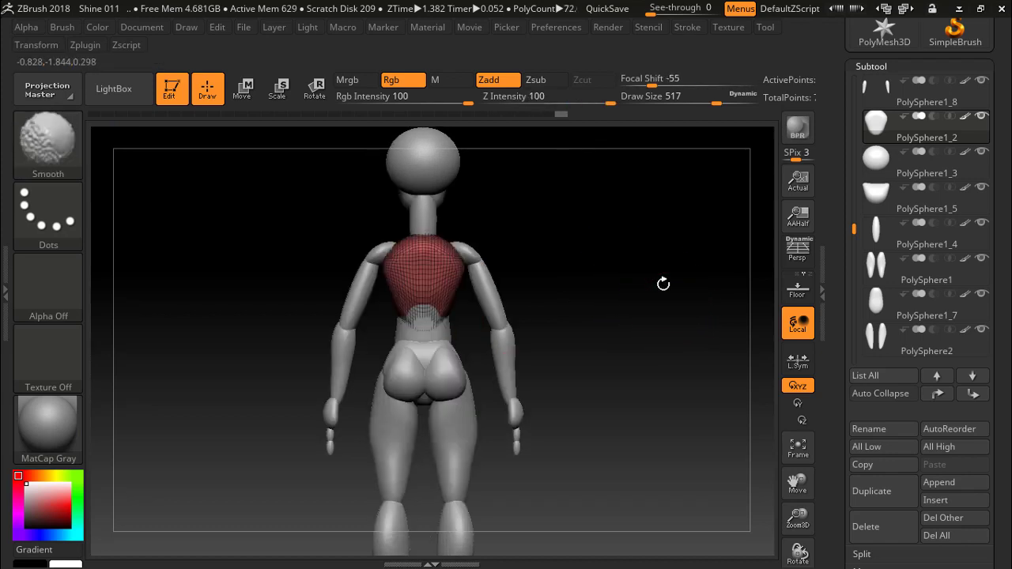
mouse_move(610, 298)
mouse_down()
mouse_move(727, 296)
mouse_move(565, 305)
mouse_up()
mouse_move(666, 310)
mouse_down()
mouse_move(577, 306)
mouse_move(705, 301)
mouse_move(561, 309)
mouse_move(538, 314)
mouse_move(564, 318)
mouse_move(526, 328)
mouse_move(664, 325)
mouse_move(522, 330)
mouse_move(667, 330)
mouse_move(606, 330)
mouse_move(623, 332)
mouse_up()
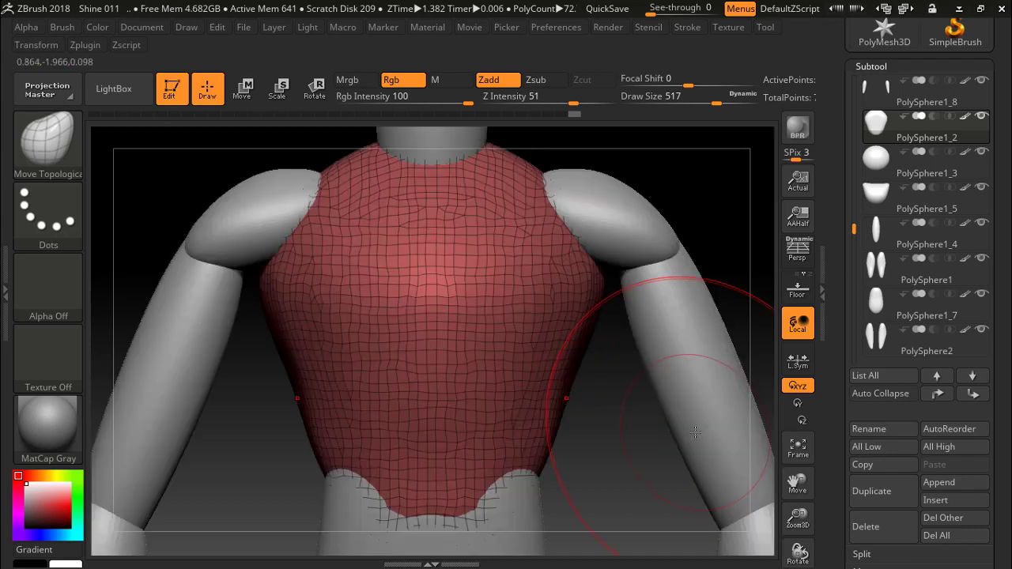
drag(678, 395, 374, 395)
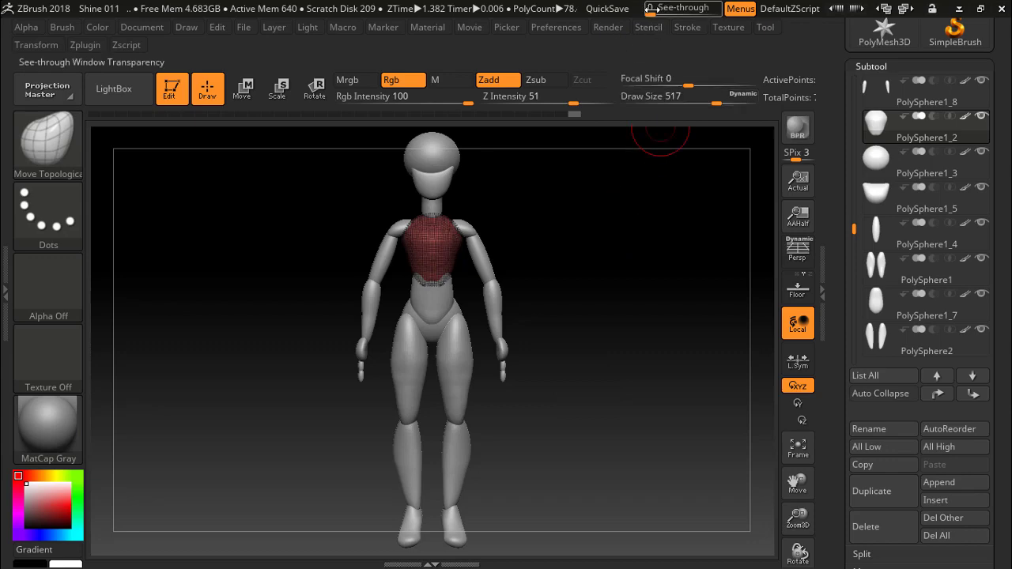
Step: Make the window partly see-through, then rotate and scale the mannequin over the VLC reference frame
drag(661, 9, 697, 16)
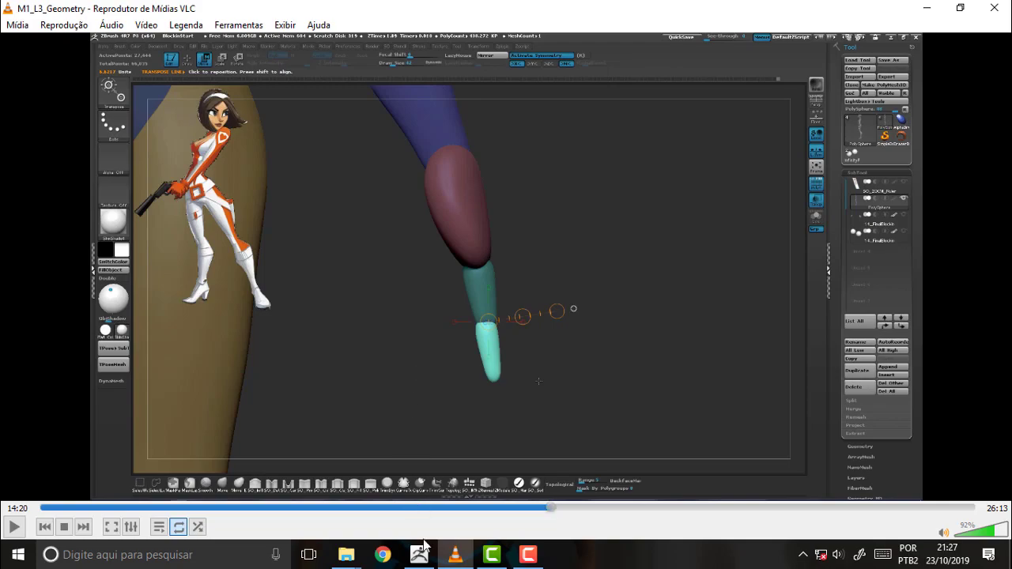
click(416, 558)
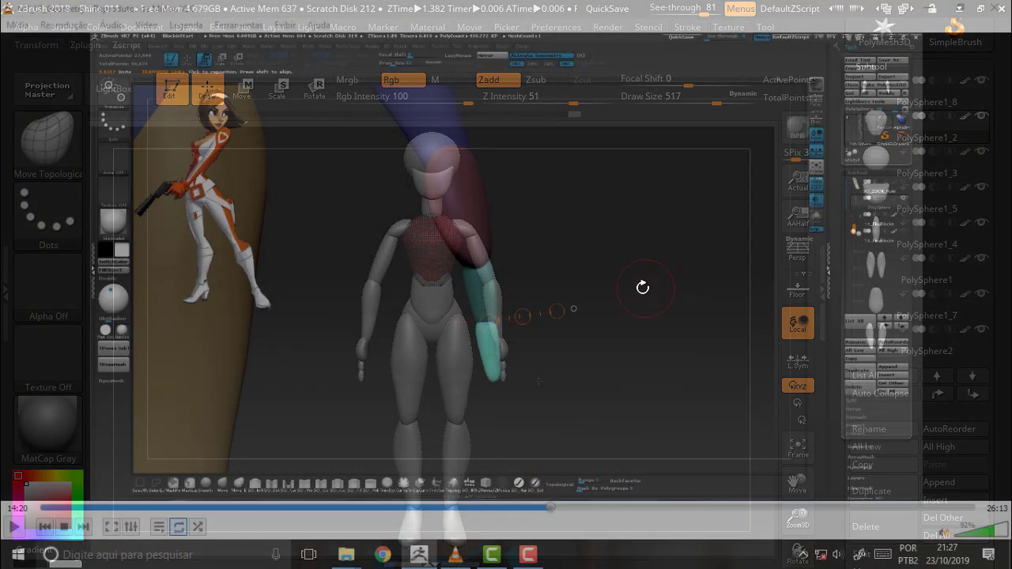
drag(642, 287, 734, 284)
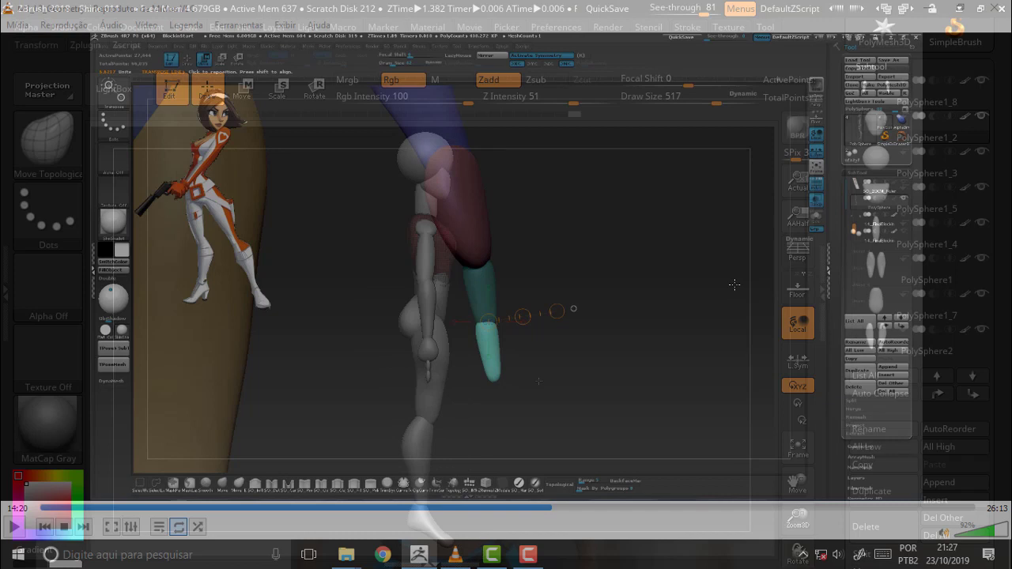
drag(734, 284, 776, 278)
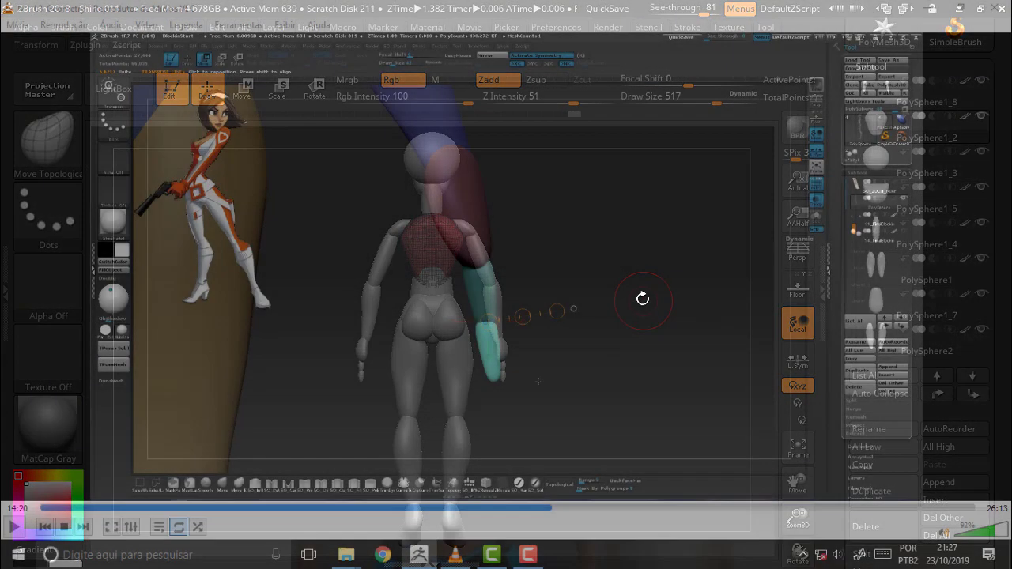
mouse_move(632, 282)
alt+mouse_down()
mouse_move(603, 222)
mouse_move(566, 255)
mouse_move(498, 266)
alt+mouse_up()
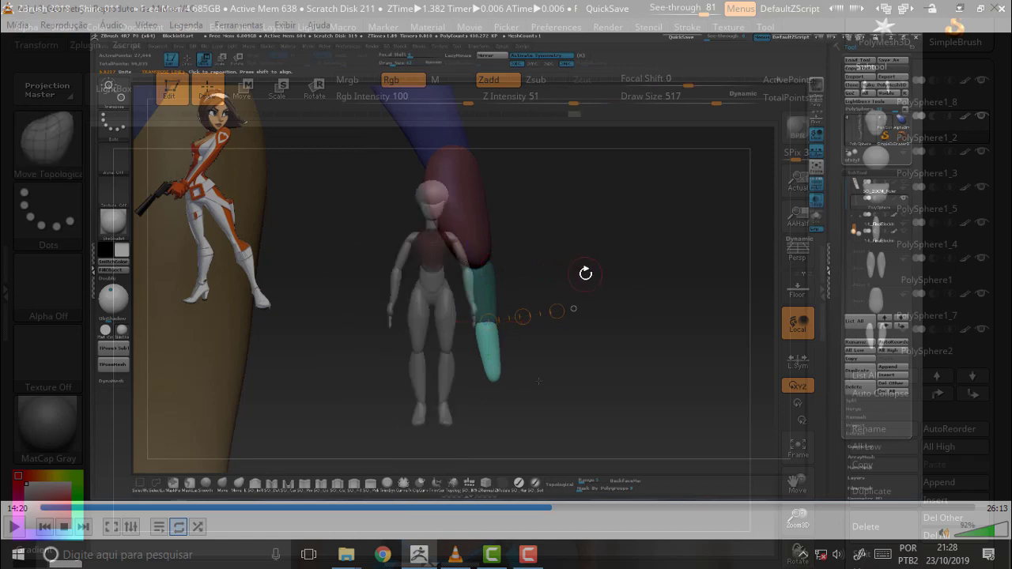
mouse_move(590, 268)
mouse_down()
mouse_move(553, 261)
mouse_move(571, 260)
mouse_move(587, 356)
mouse_move(988, 552)
mouse_up()
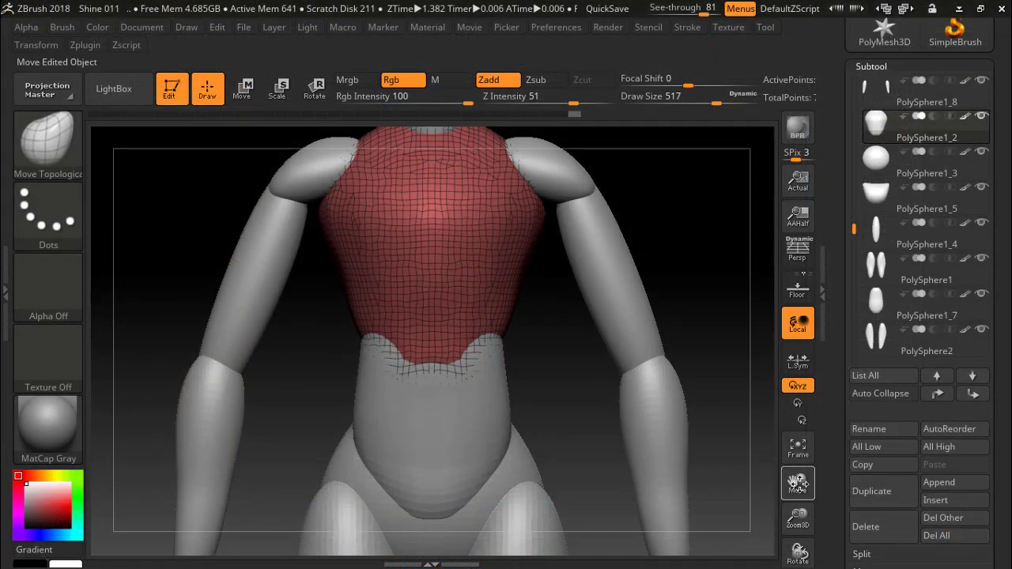
Step: Pan to the hand, lower See-through to 37, and pause the tutorial at 14:28 behind ZBrush
mouse_move(797, 482)
mouse_down()
mouse_move(717, 350)
mouse_move(703, 290)
mouse_move(707, 318)
mouse_up()
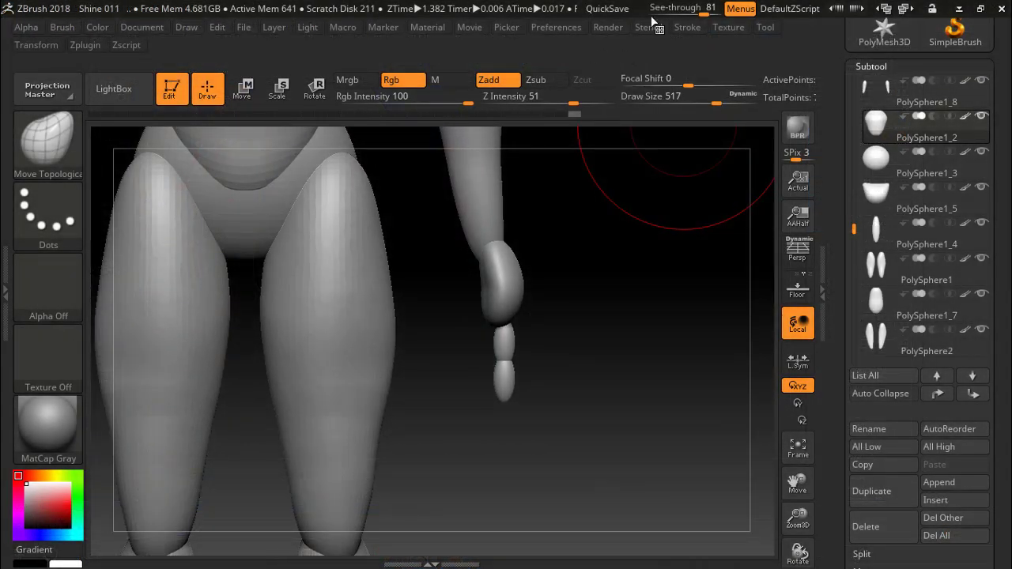
drag(704, 13, 673, 16)
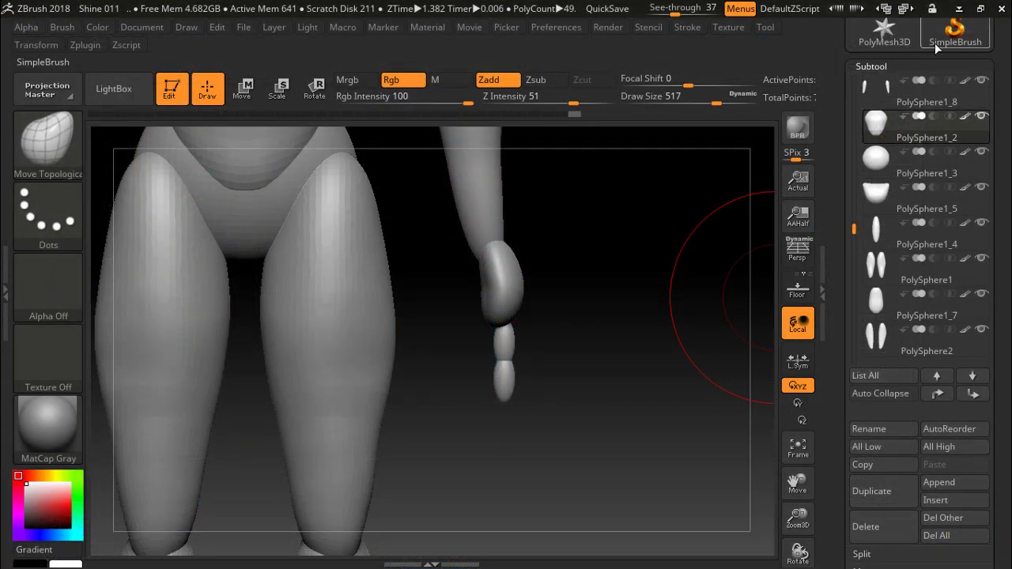
click(963, 9)
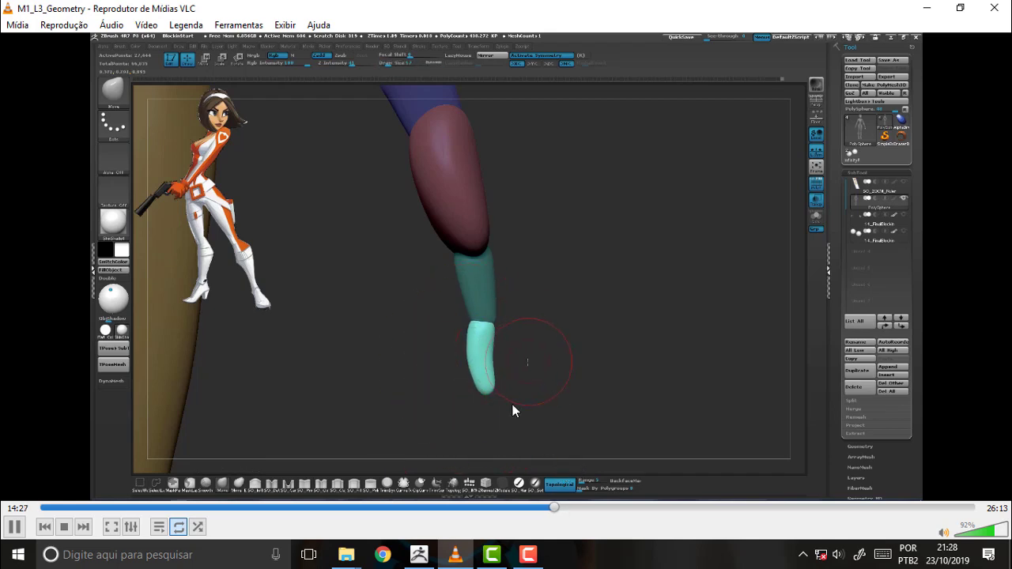
click(15, 527)
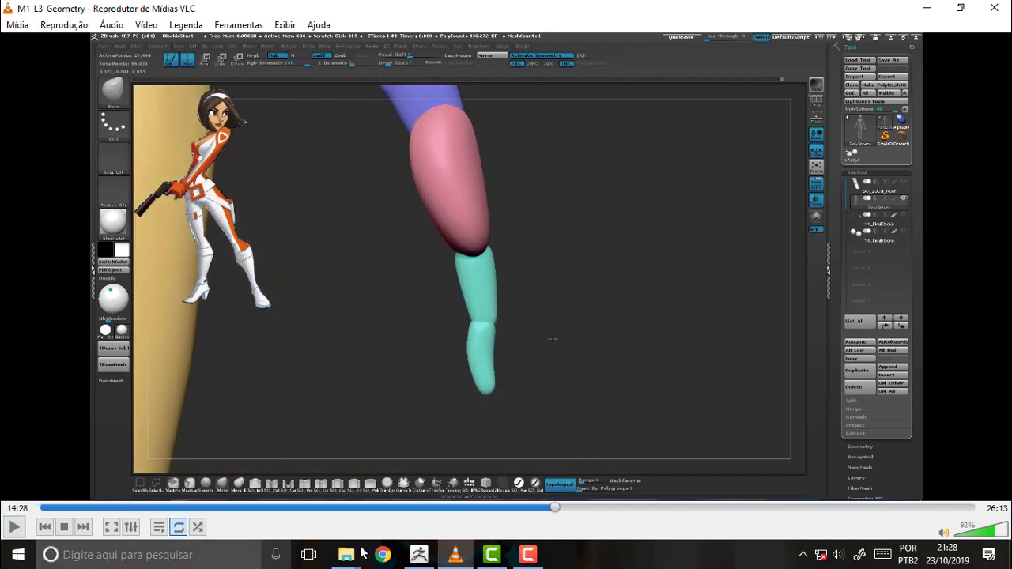
click(419, 554)
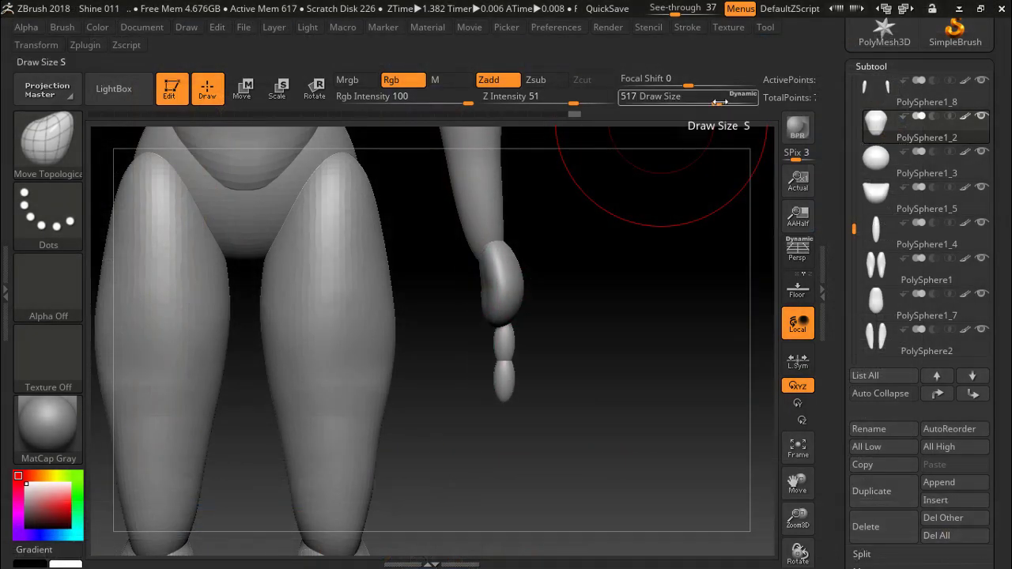
Step: Set Draw Size to 268, zoom in on the hand, and make PolySphere1_4 the active subtool
drag(716, 99, 691, 102)
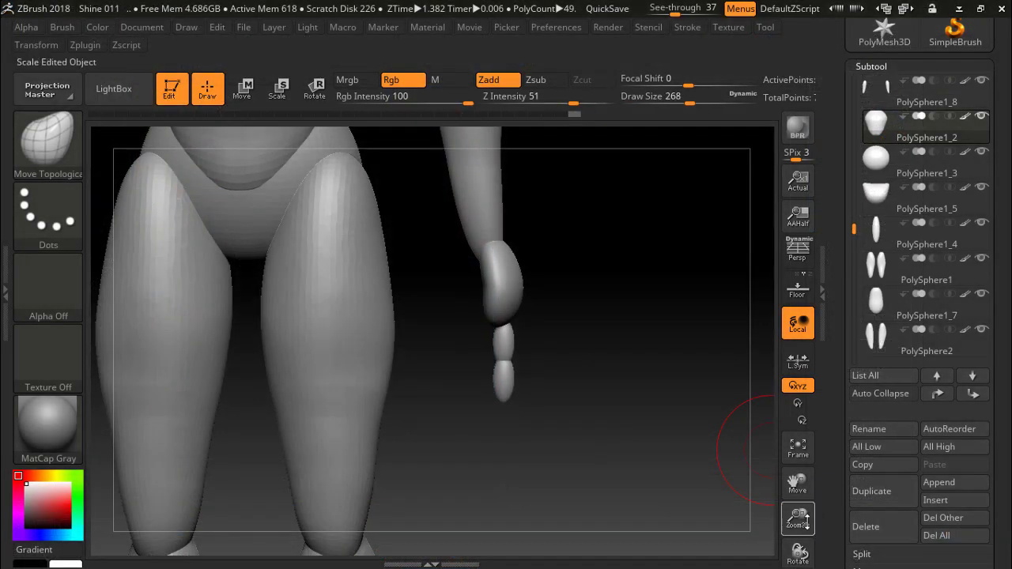
mouse_move(797, 518)
mouse_down()
mouse_move(673, 294)
mouse_move(539, 378)
mouse_up()
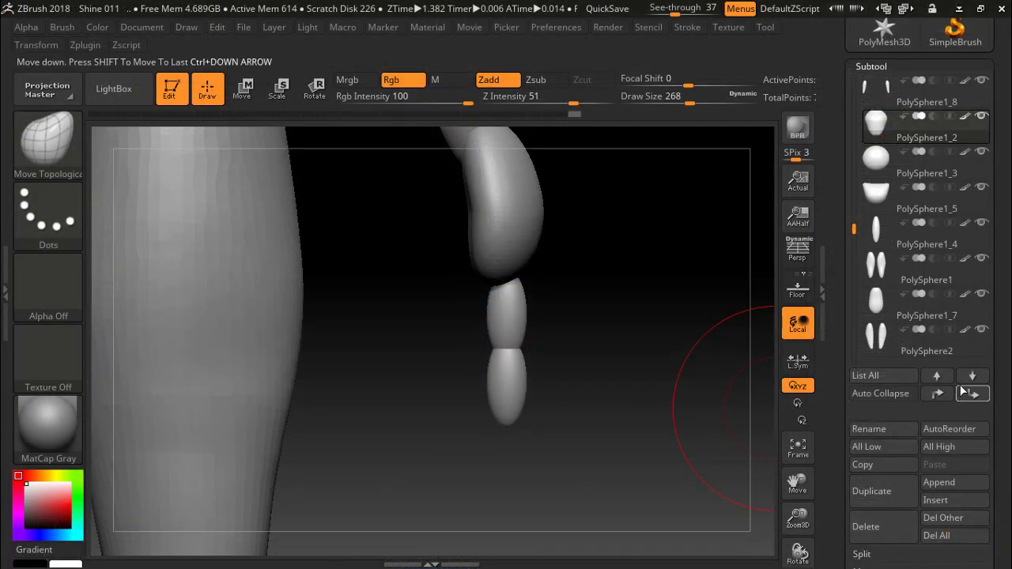
click(972, 375)
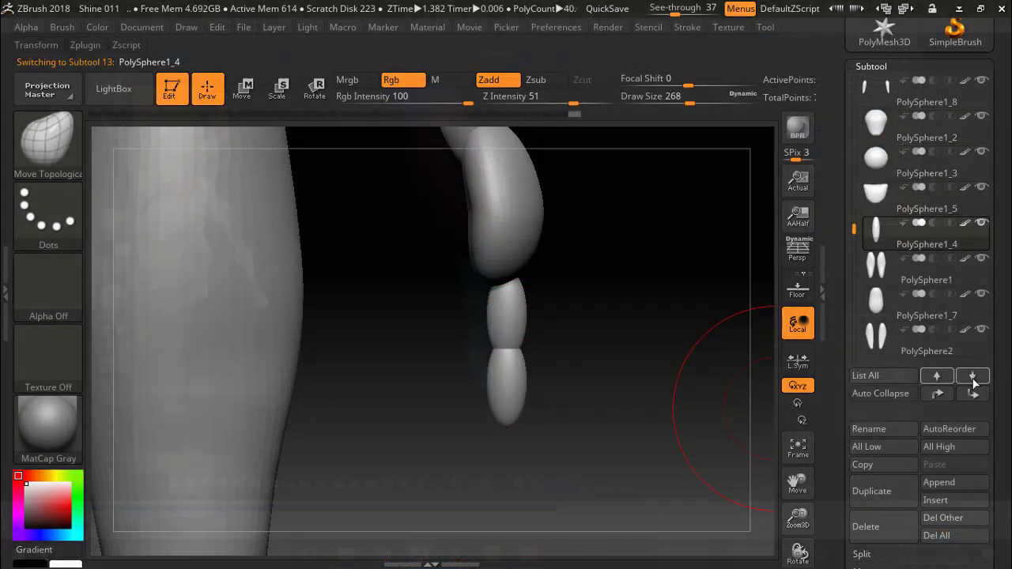
Step: Step through the Subtool list to make the lowest finger segment, PolySphere1_14, active
click(973, 377)
click(973, 377)
click(972, 377)
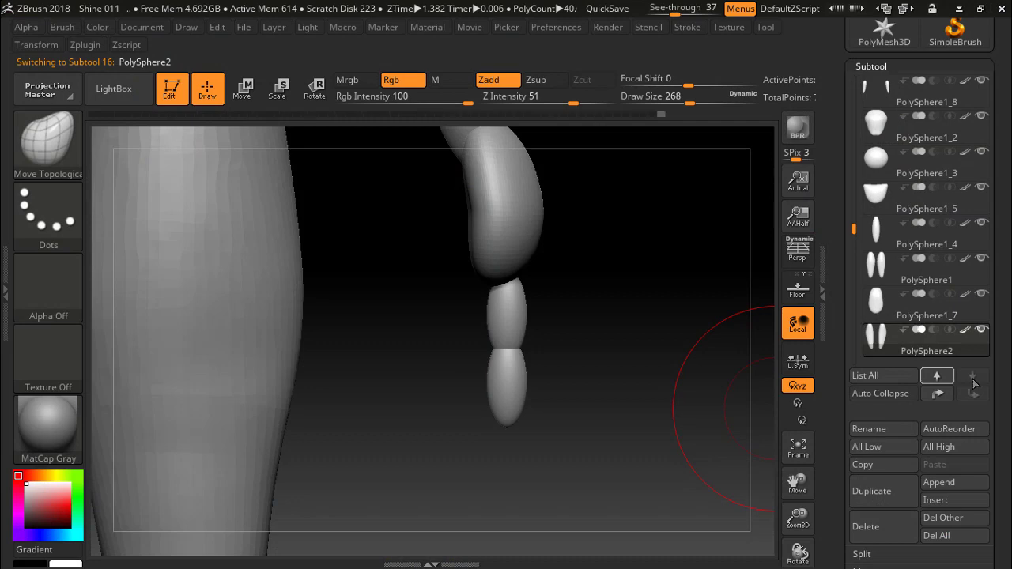
click(937, 377)
click(937, 377)
click(937, 377)
click(937, 377)
click(937, 377)
click(937, 377)
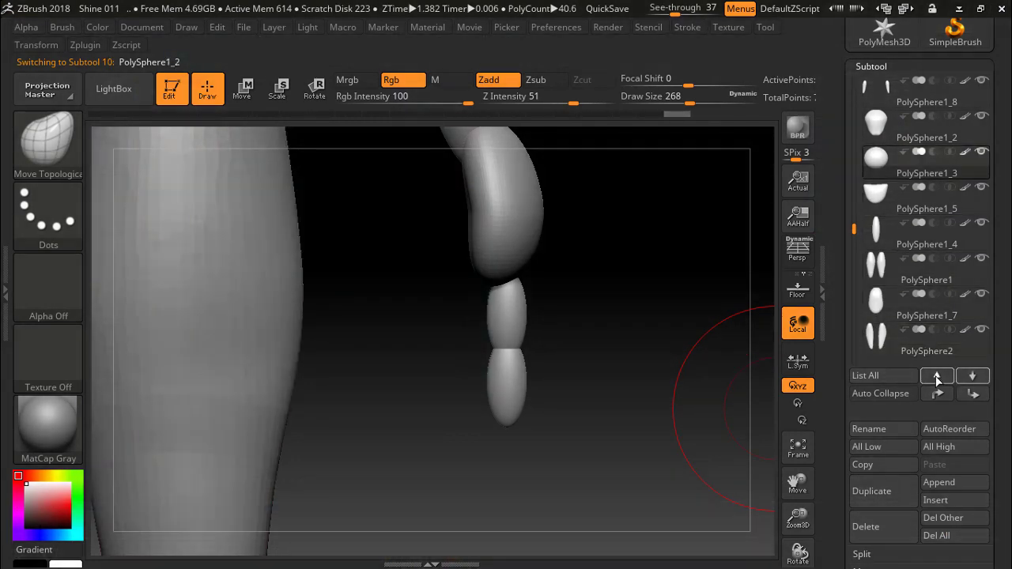
click(937, 377)
click(937, 377)
click(937, 377)
click(937, 378)
click(937, 377)
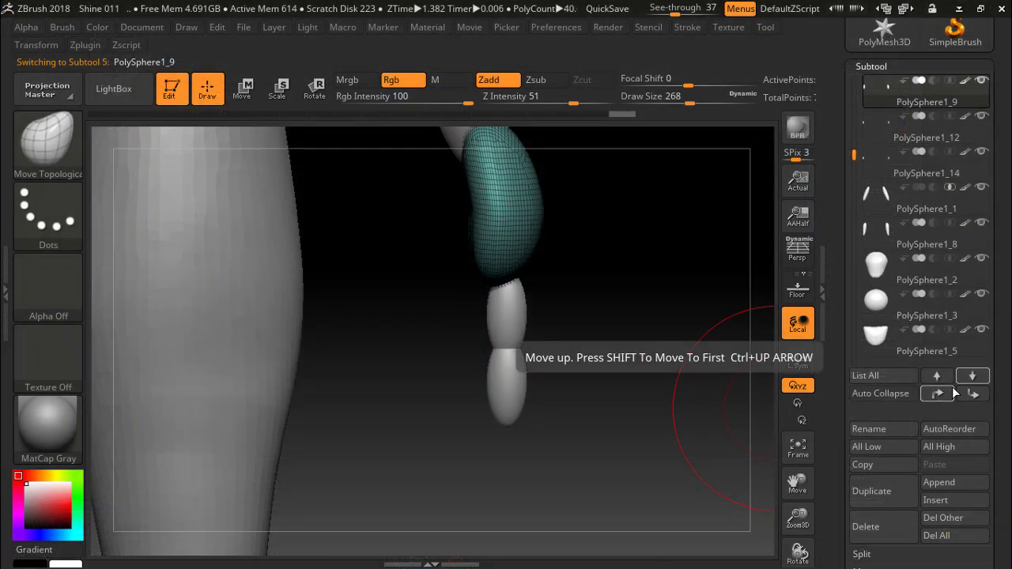
click(960, 378)
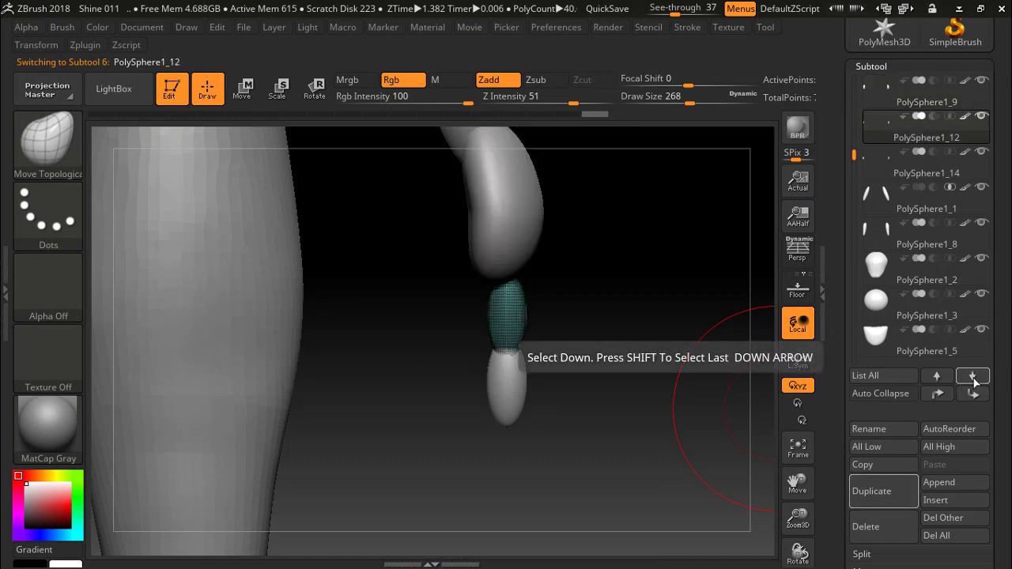
click(974, 382)
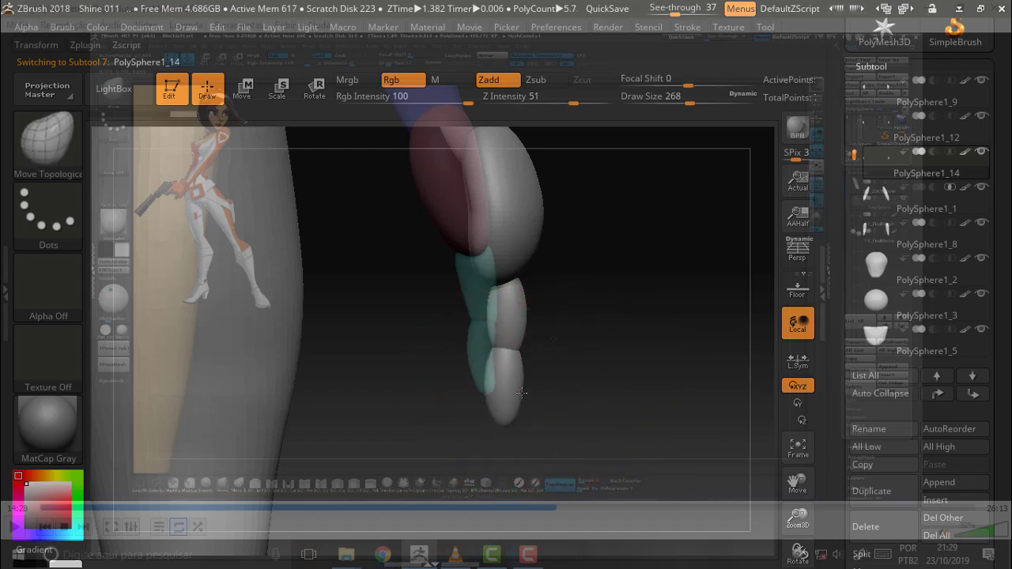
Step: Pull PolySphere1_14 with Move Topological so it tapers and aligns under the upper finger segment
drag(513, 372, 493, 356)
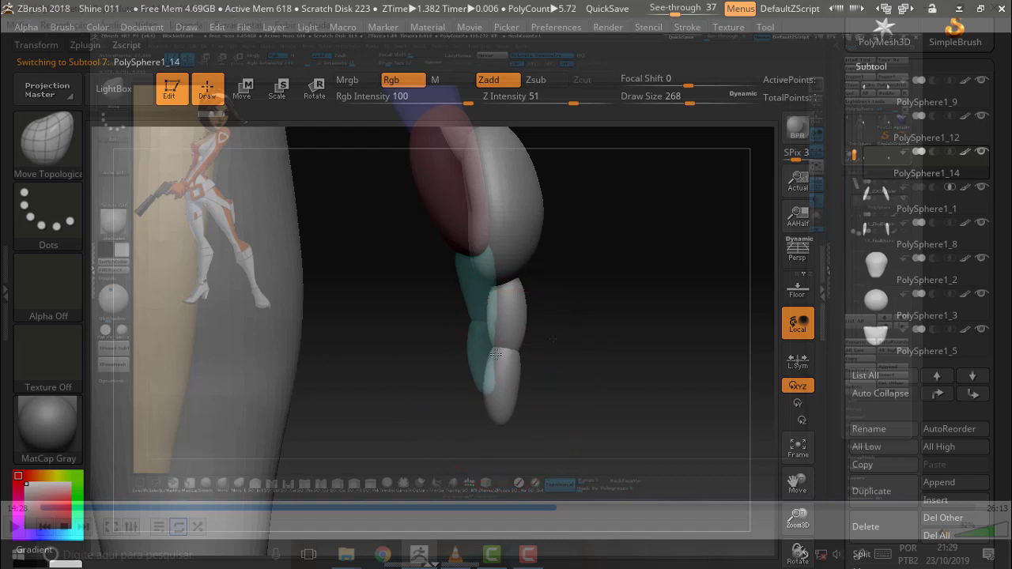
drag(517, 408, 492, 404)
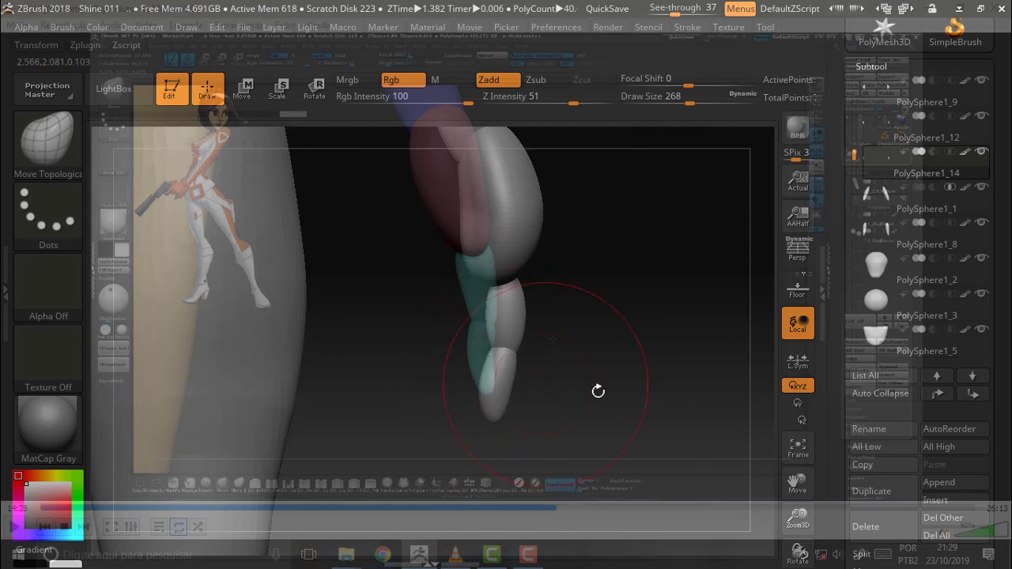
drag(598, 391, 534, 375)
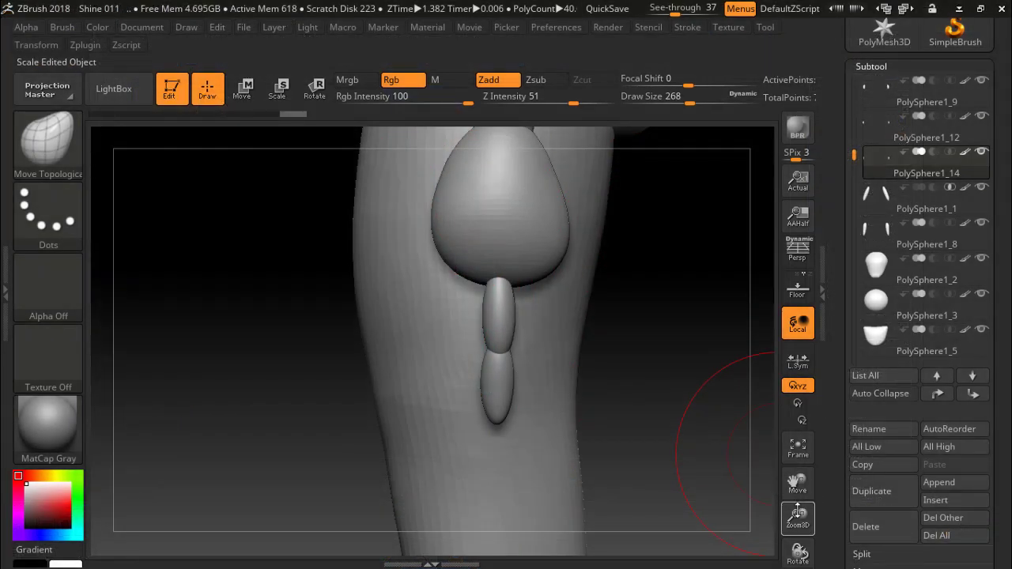
drag(779, 455, 601, 427)
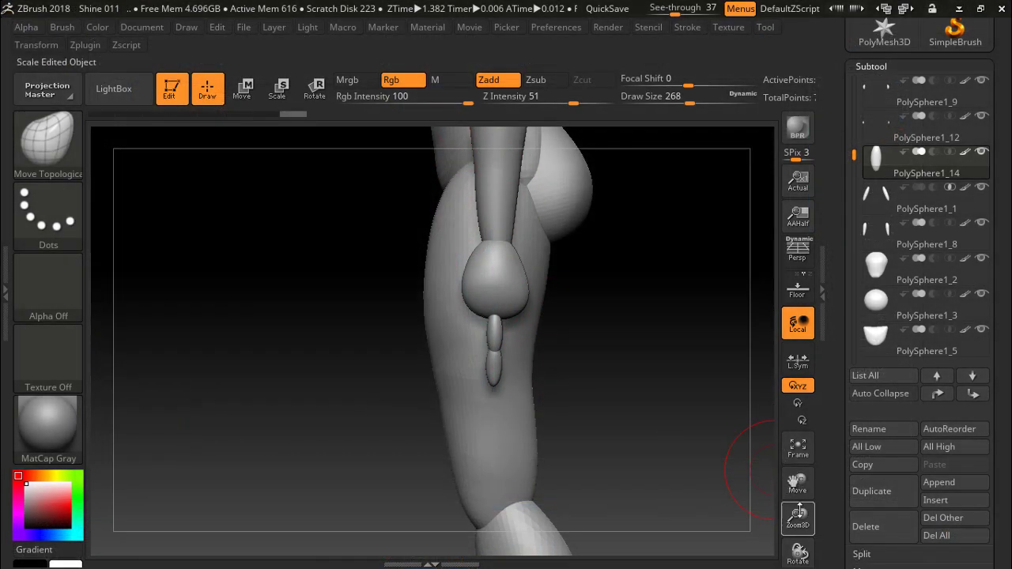
mouse_move(797, 518)
mouse_down()
mouse_move(798, 562)
mouse_move(689, 317)
mouse_up()
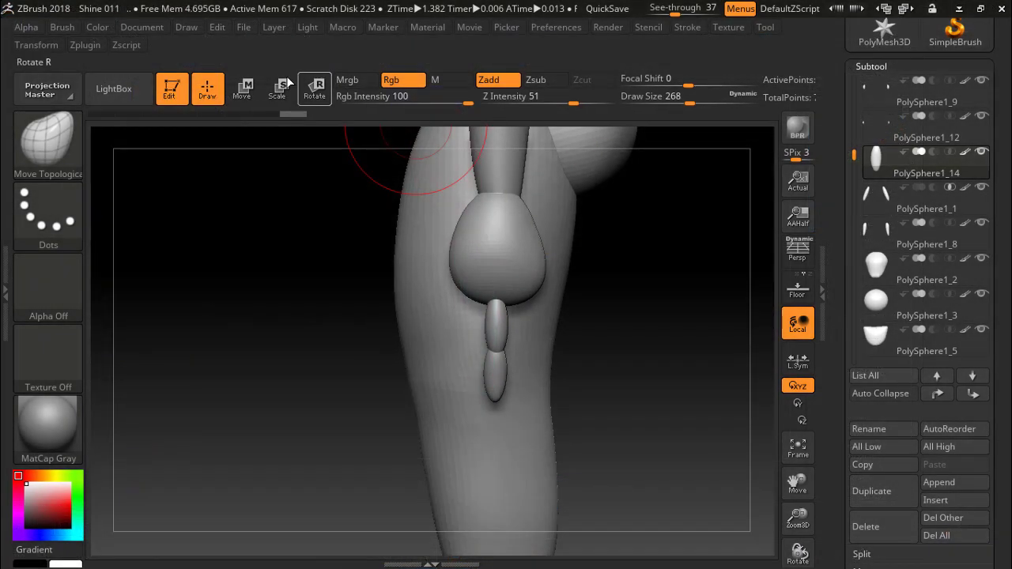
Step: Switch to the Move transpose gizmo and select the upper finger segment PolySphere1_12
click(243, 87)
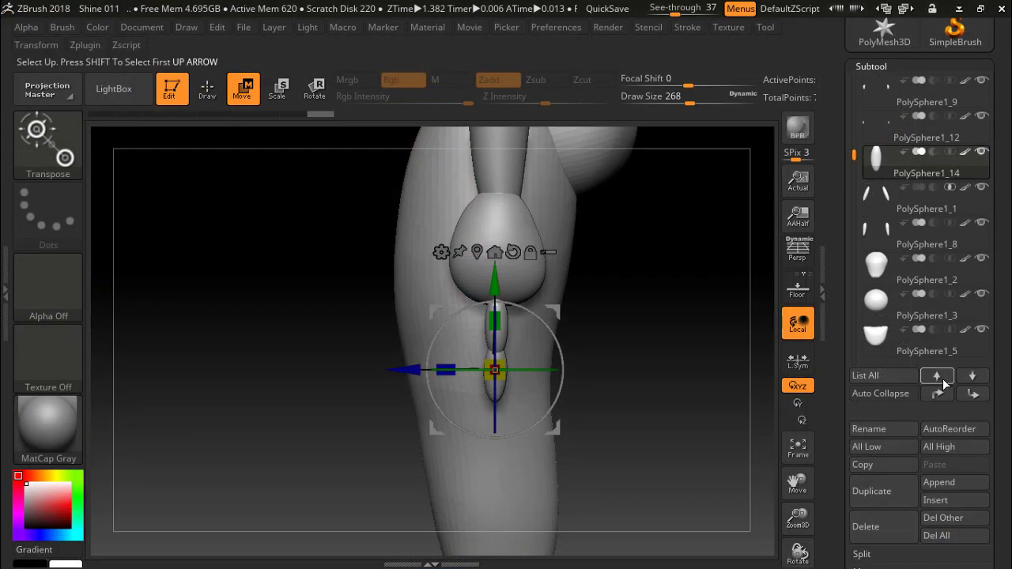
click(938, 376)
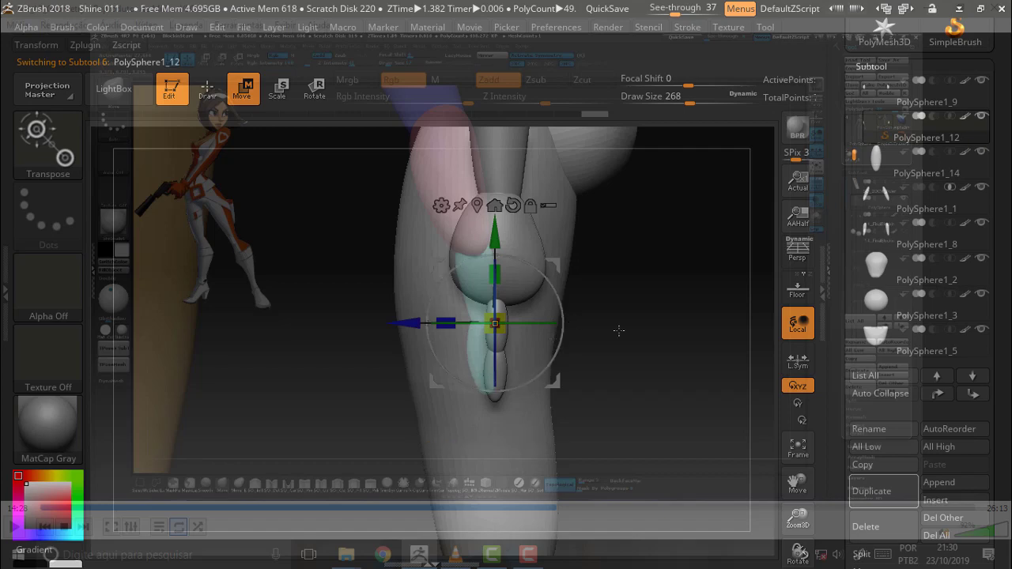
Step: Duplicate PolySphere1_12, slide the copy sideways beside the original, tilt it slightly and nudge it in depth
click(886, 489)
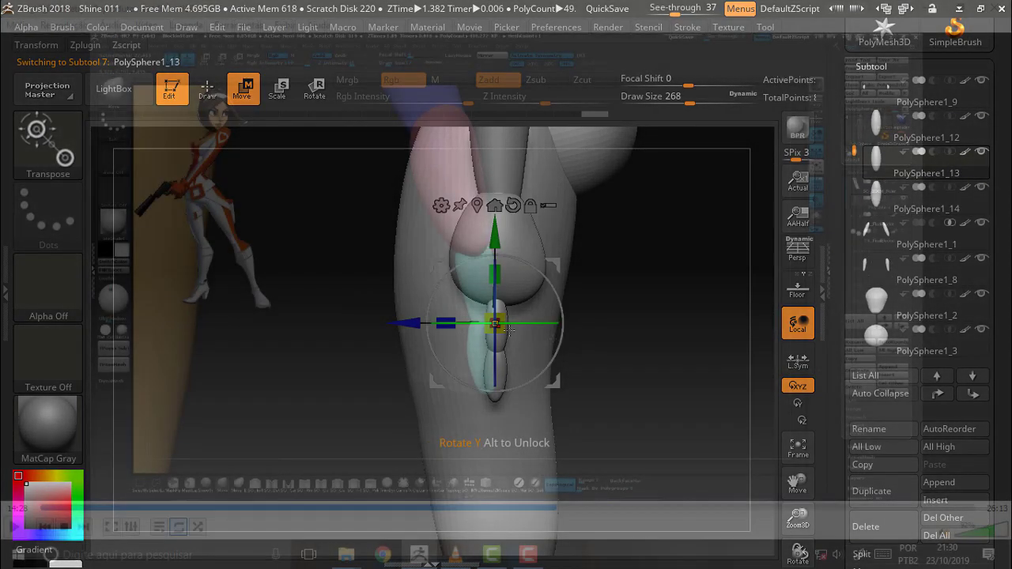
drag(409, 323, 434, 324)
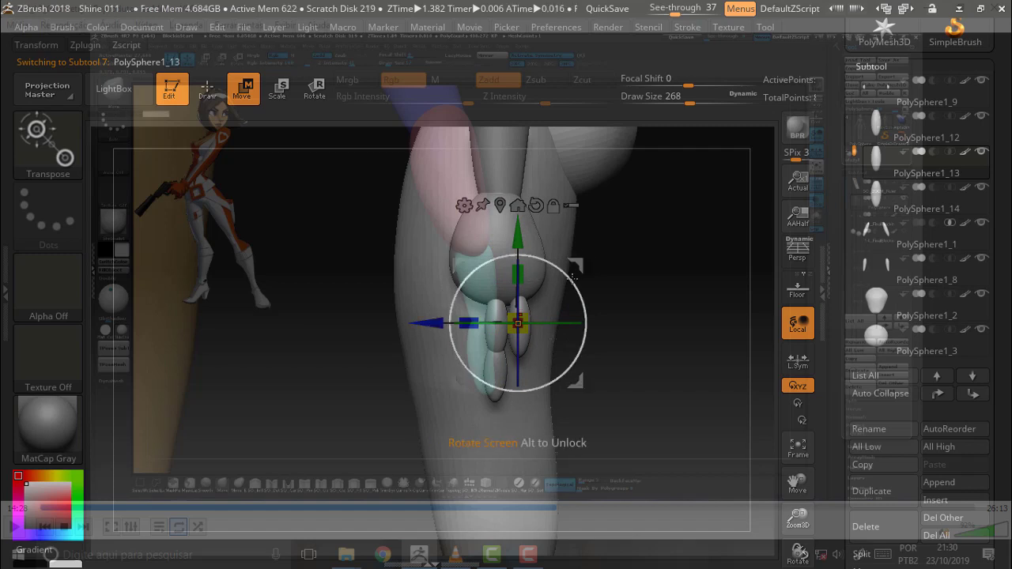
drag(576, 267, 563, 312)
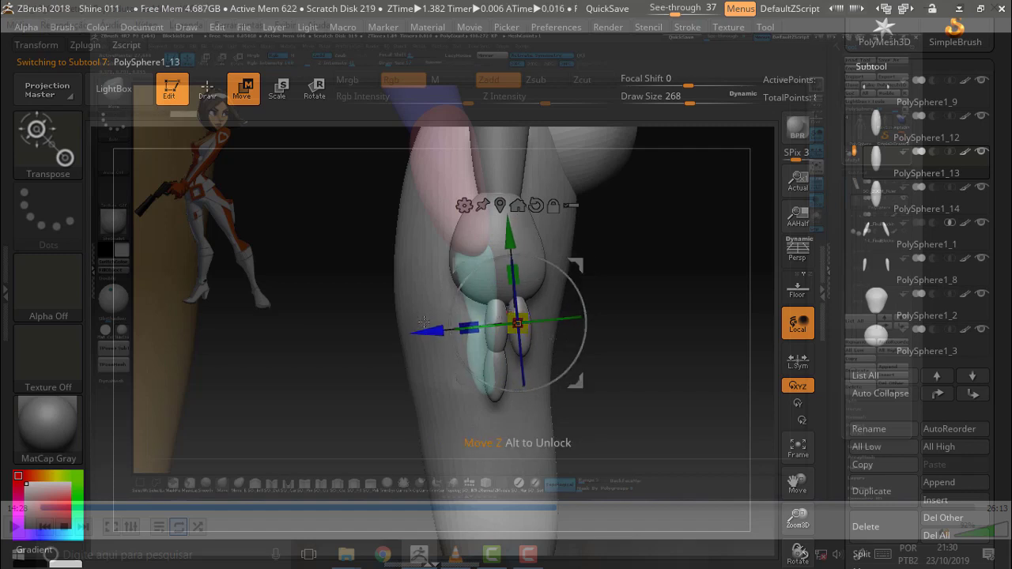
drag(424, 322, 418, 317)
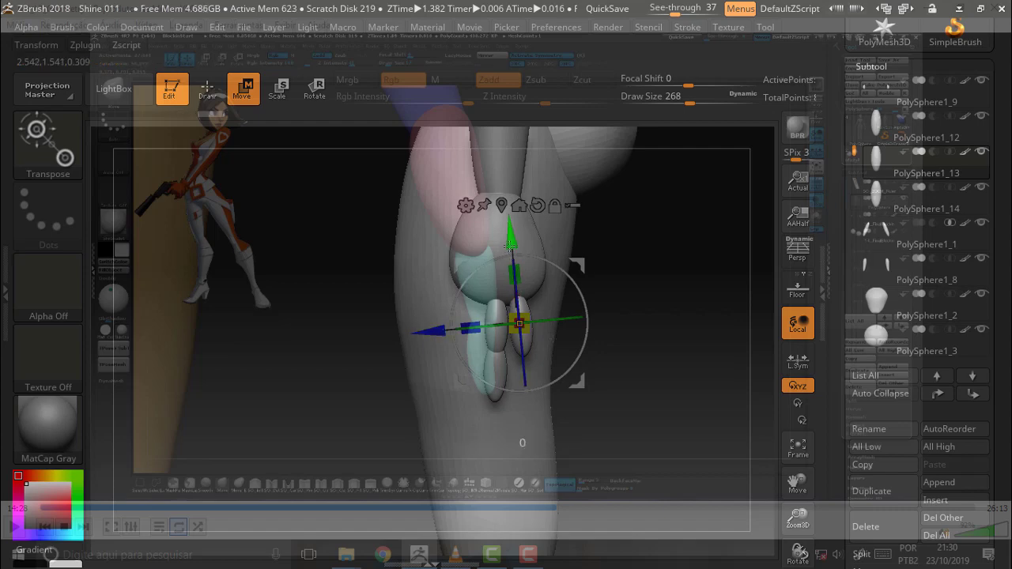
drag(418, 317, 423, 321)
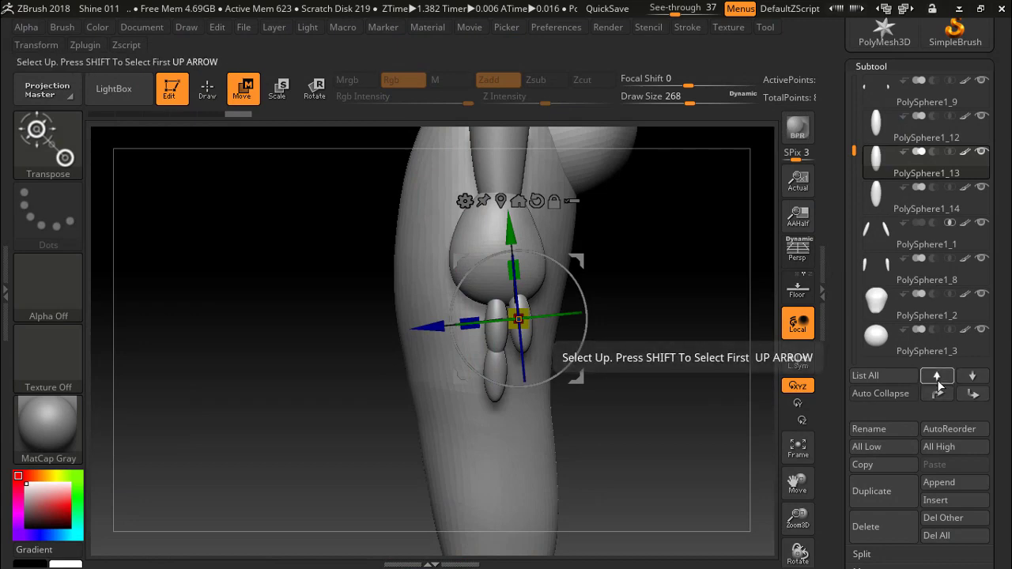
Step: Select the lower finger segment PolySphere1_14 in the Subtool list
click(937, 377)
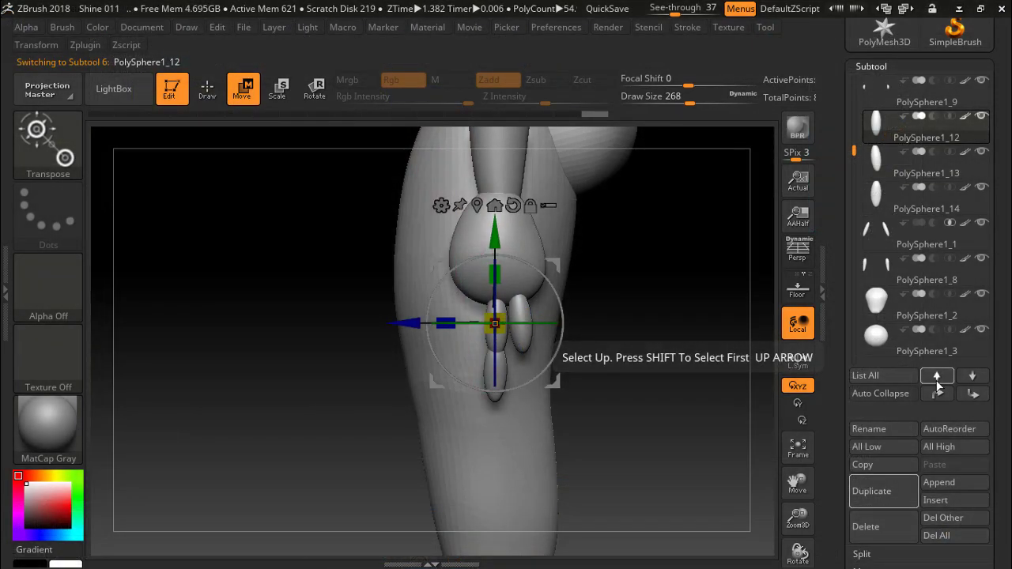
click(937, 378)
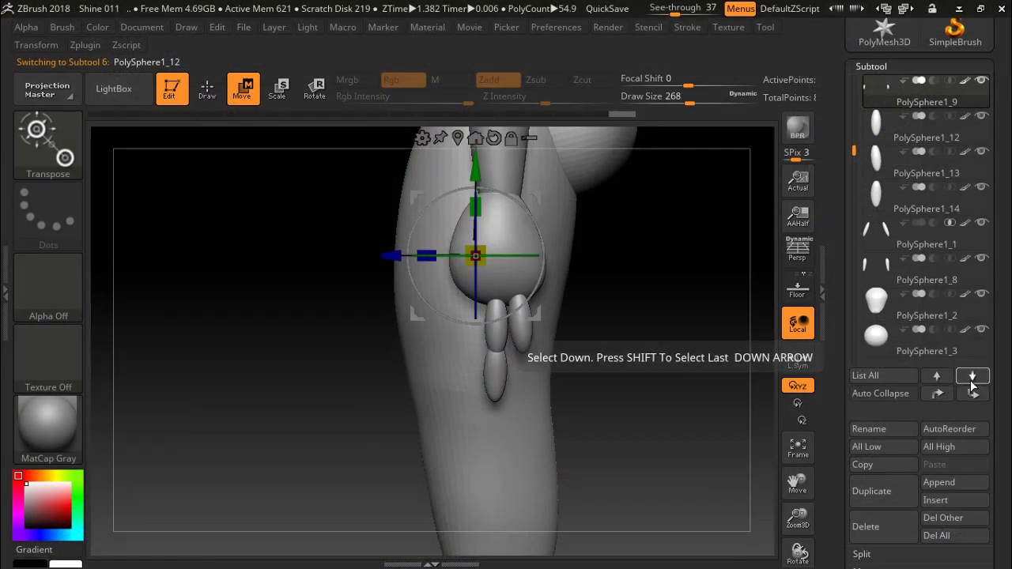
click(972, 377)
click(972, 377)
click(972, 381)
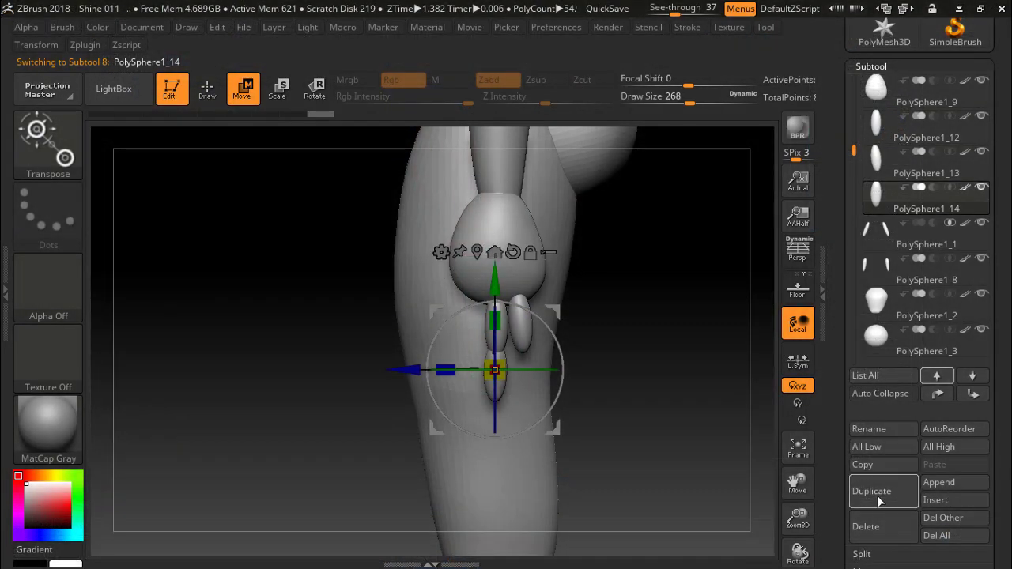
Step: Duplicate PolySphere1_14, shift the copy sideways, rotate it about 6.8 degrees and raise it under the new upper segment
click(880, 502)
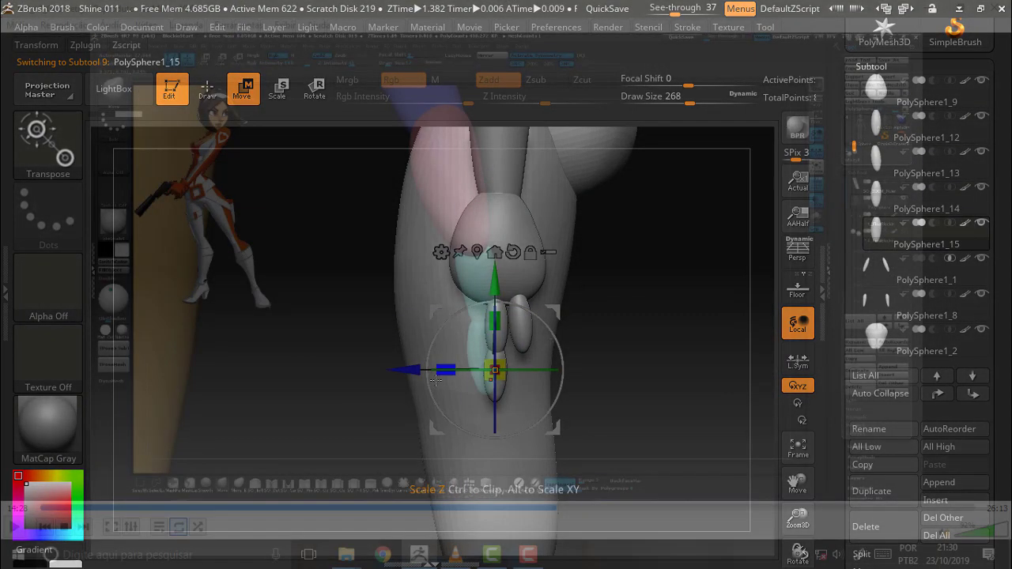
drag(413, 370, 442, 371)
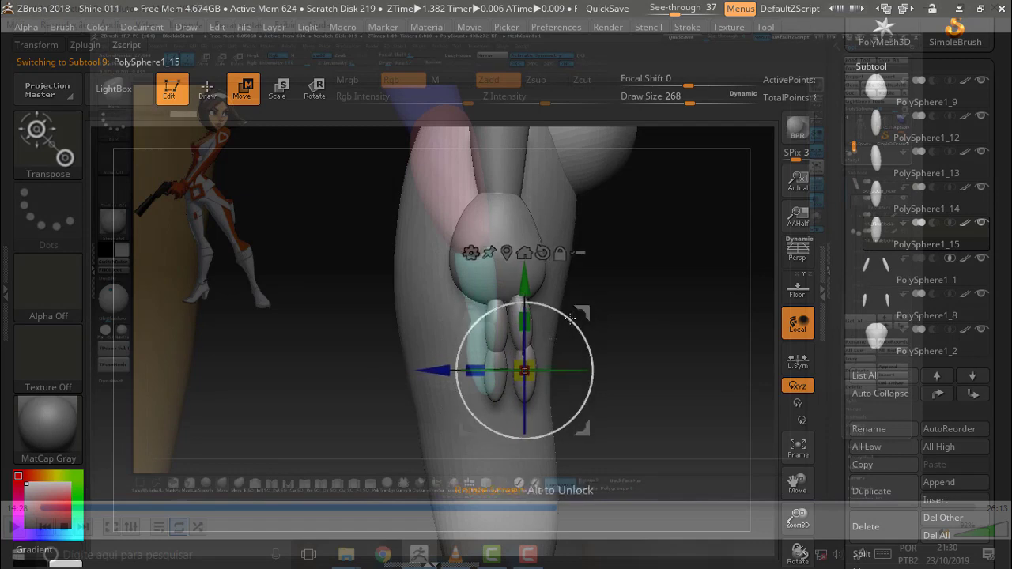
drag(571, 317, 568, 313)
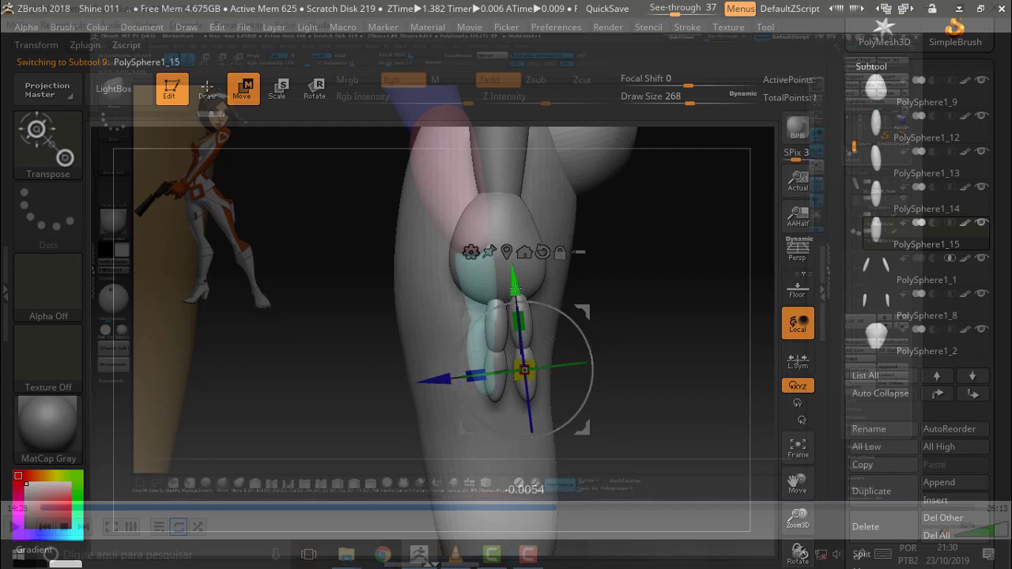
drag(515, 287, 516, 279)
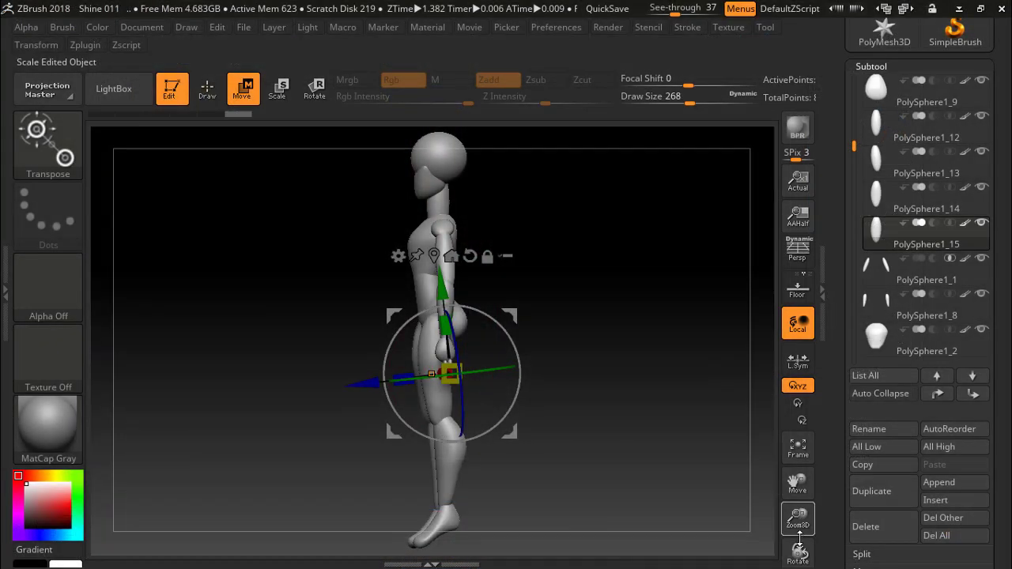
drag(797, 514, 797, 474)
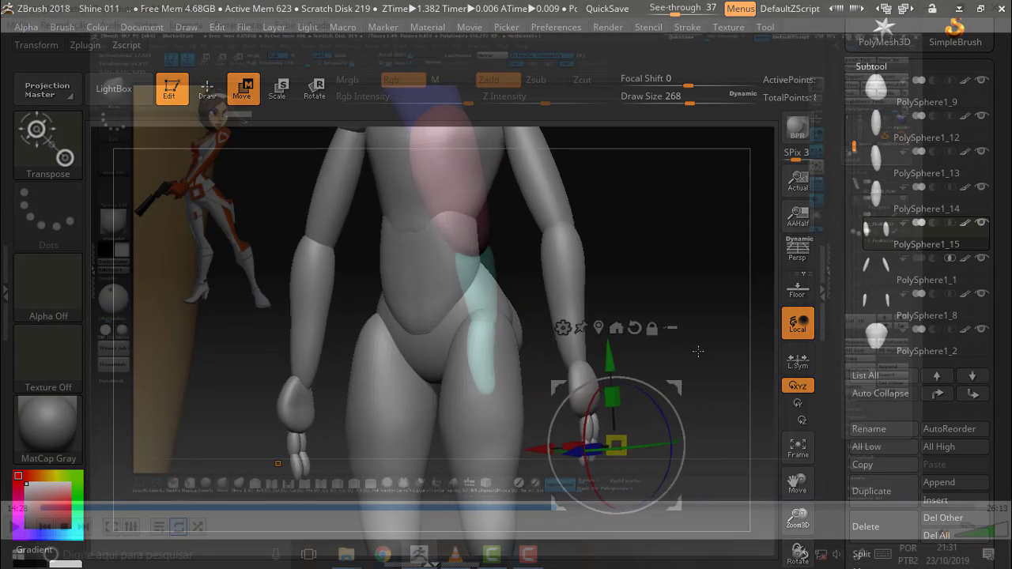
mouse_move(698, 351)
mouse_down()
mouse_move(660, 327)
mouse_move(660, 260)
mouse_move(597, 259)
mouse_up()
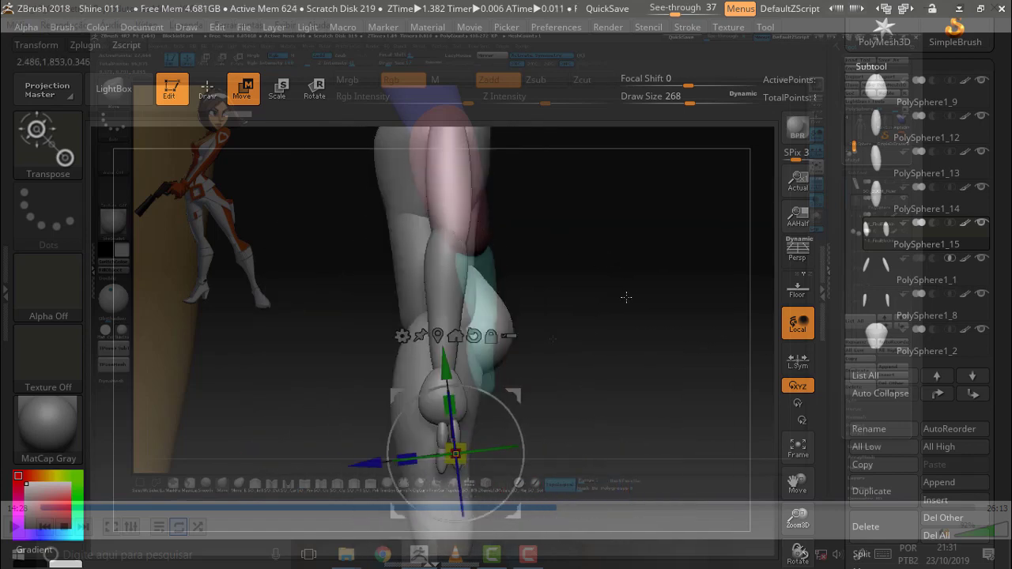
mouse_move(626, 297)
mouse_down()
mouse_move(551, 293)
mouse_move(696, 294)
mouse_move(578, 280)
mouse_move(689, 286)
mouse_up()
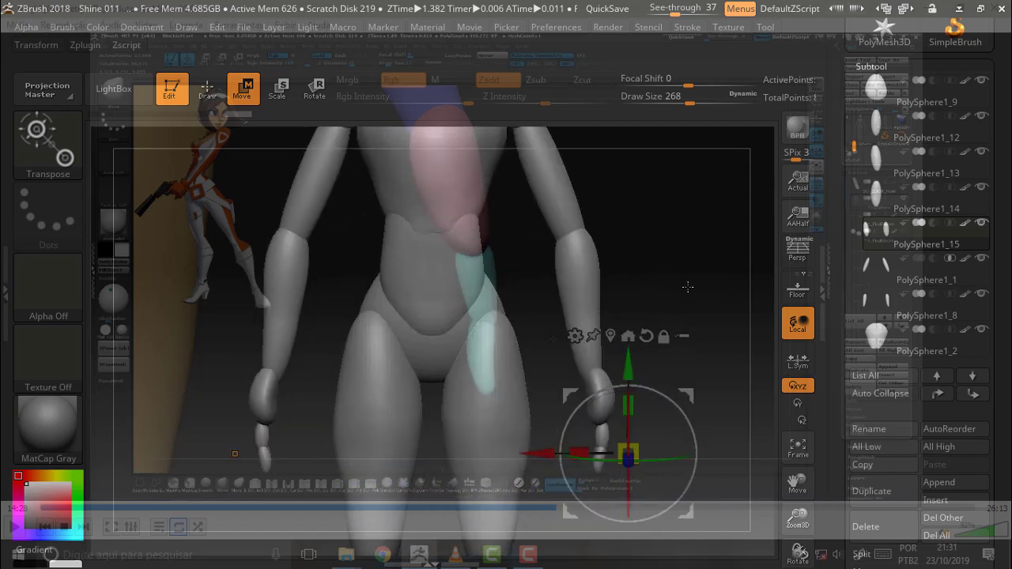